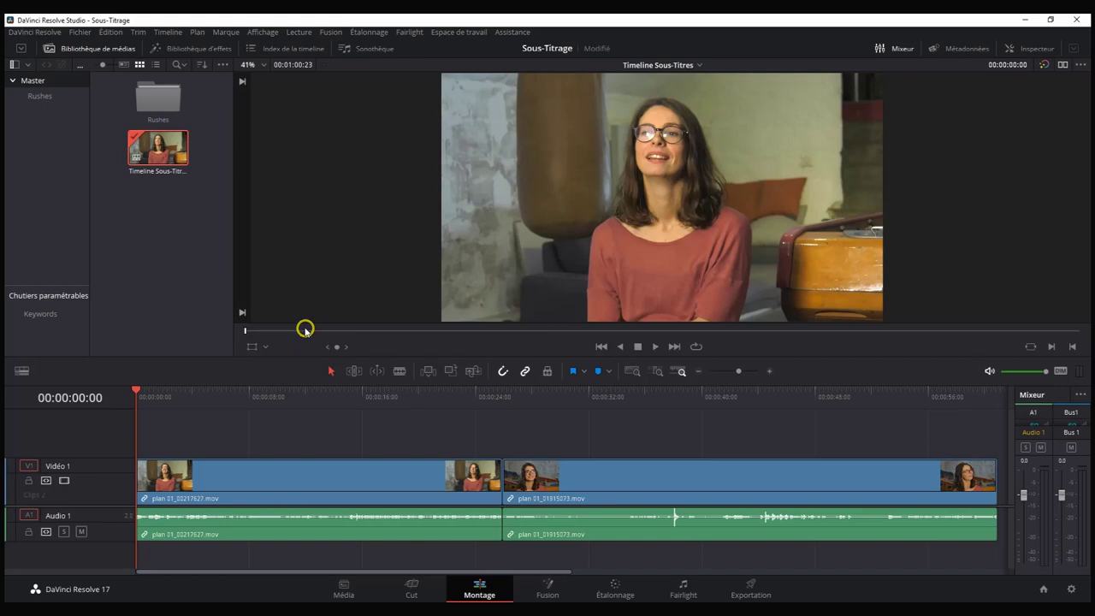
- In User > Editing preferences, set the new-timeline start timecode to 00:00:00:00 and save
click(34, 32)
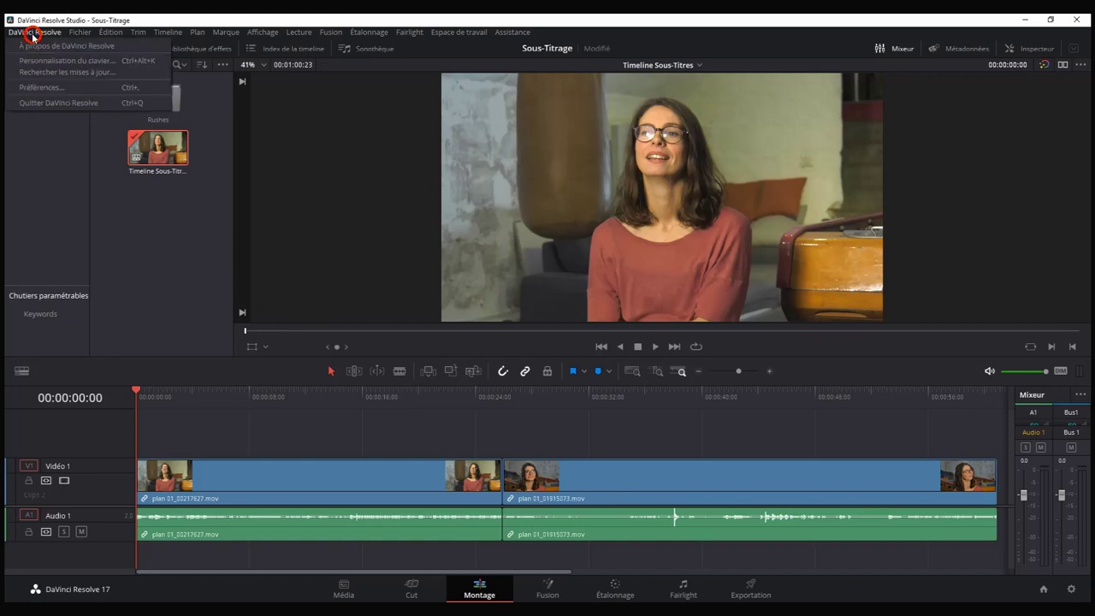
click(43, 81)
click(566, 121)
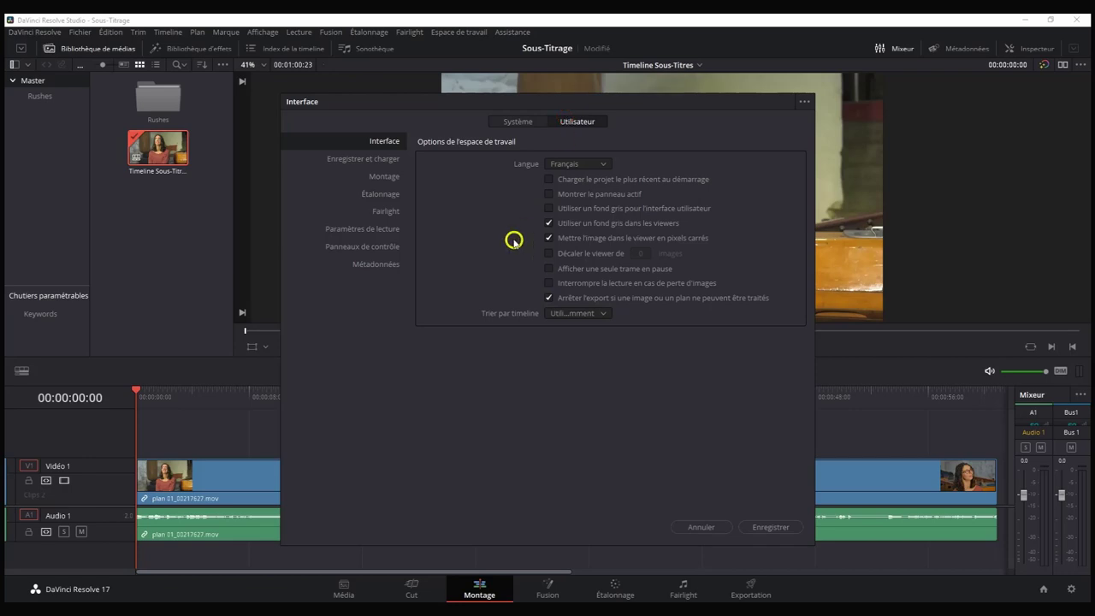
click(391, 178)
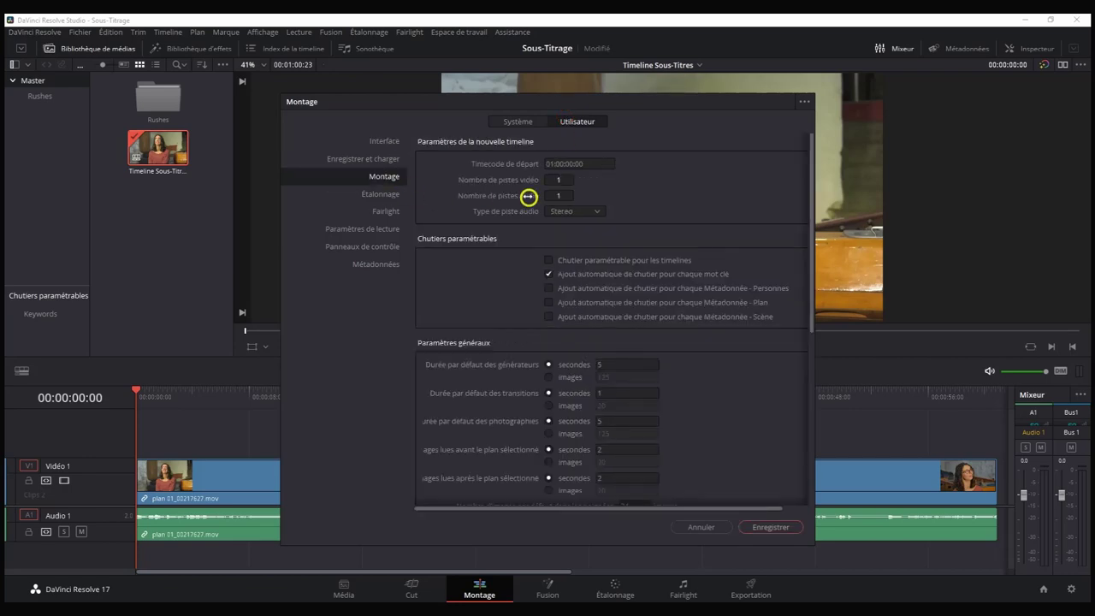
click(549, 170)
click(549, 165)
drag(549, 163, 583, 166)
drag(560, 162, 562, 163)
text(0)
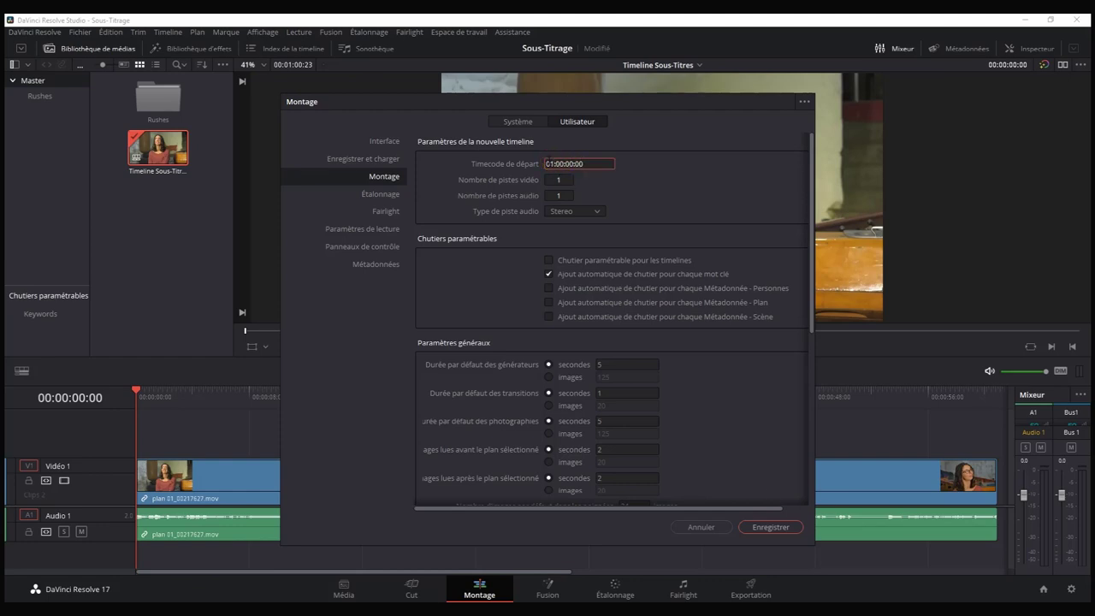
click(771, 525)
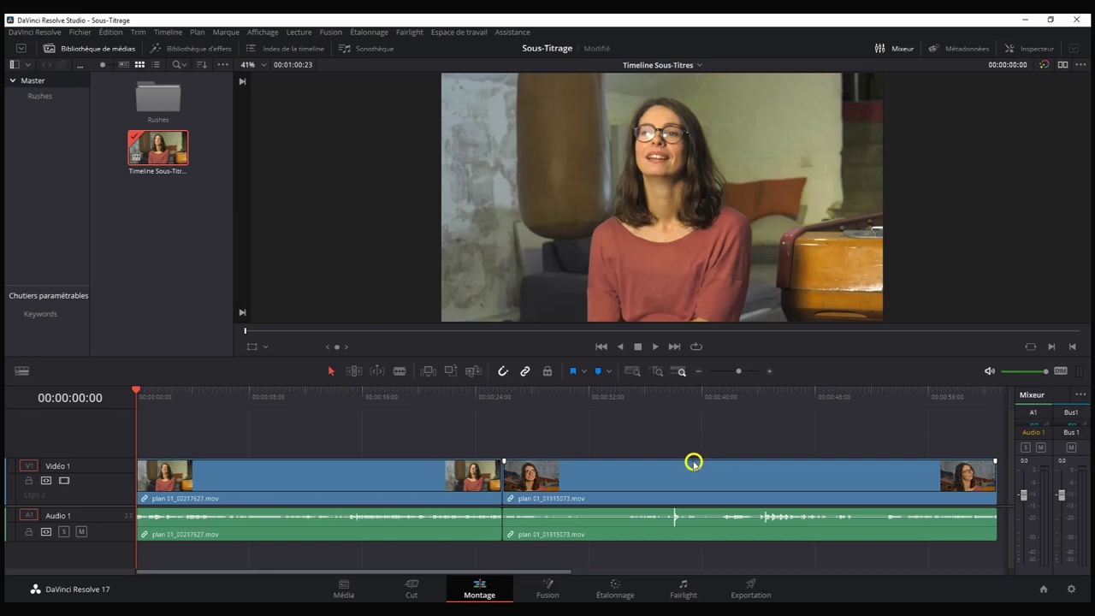
- Set the Timeline Sous-Titres start timecode to 00:00:00:00 from its media pool menu
right_click(144, 155)
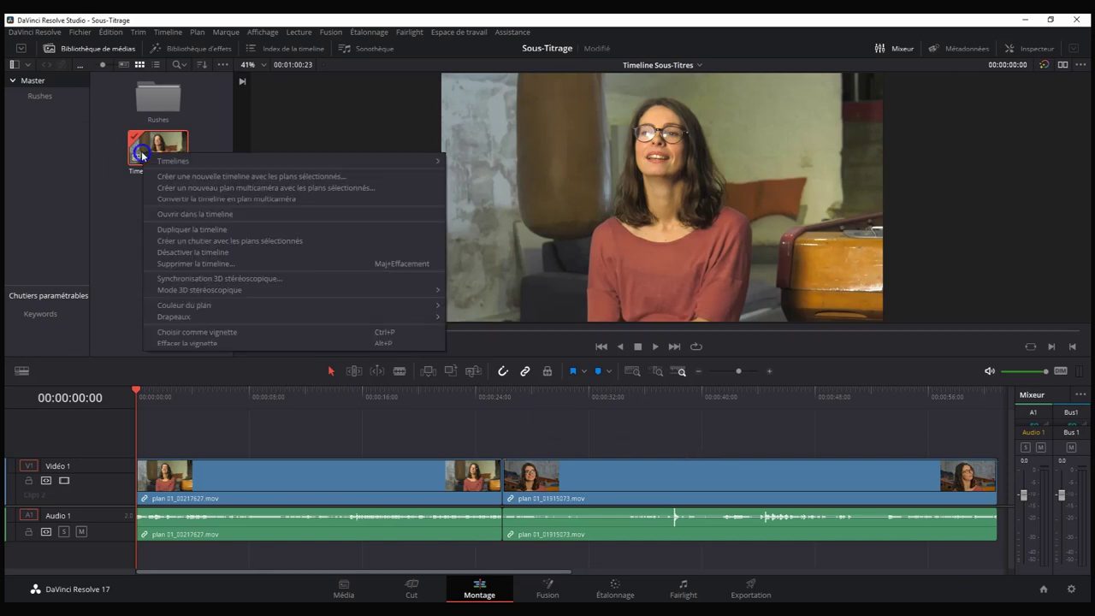
mouse_move(288, 157)
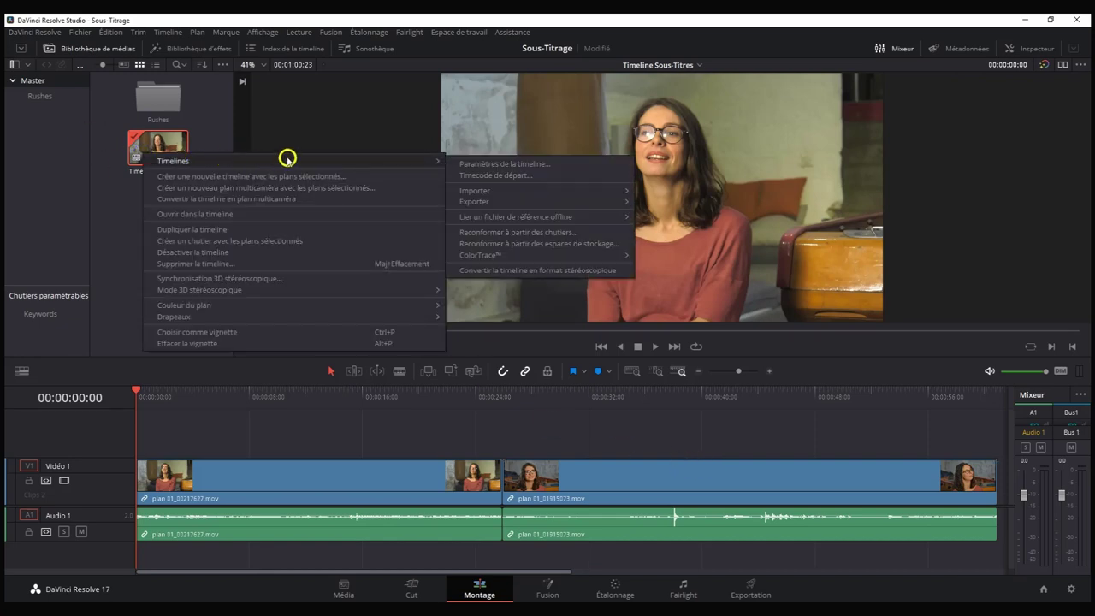
click(477, 174)
click(449, 310)
text(00000000)
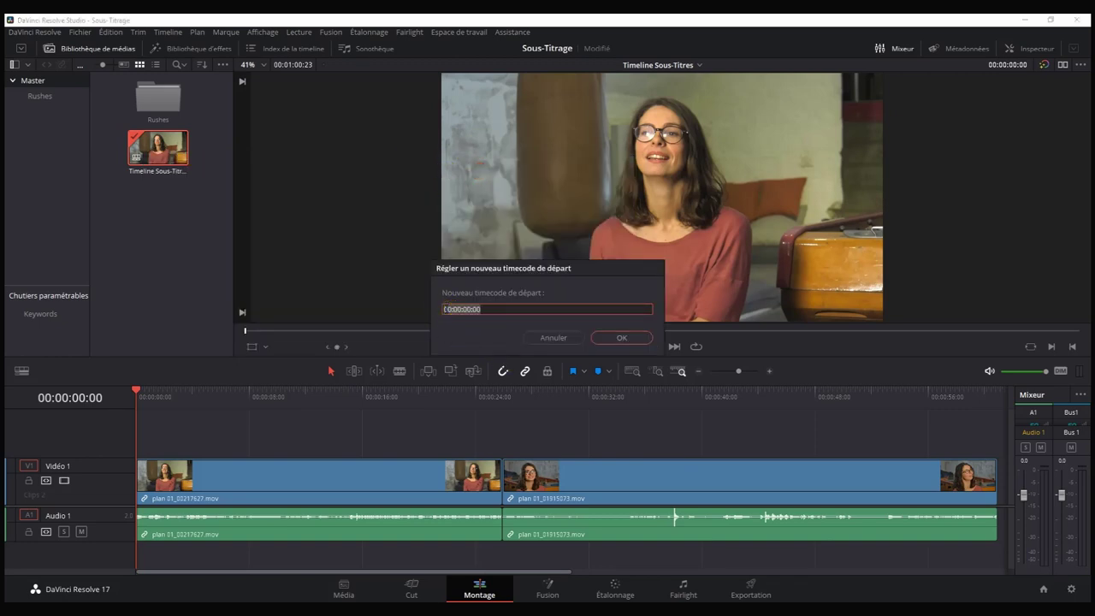
click(637, 336)
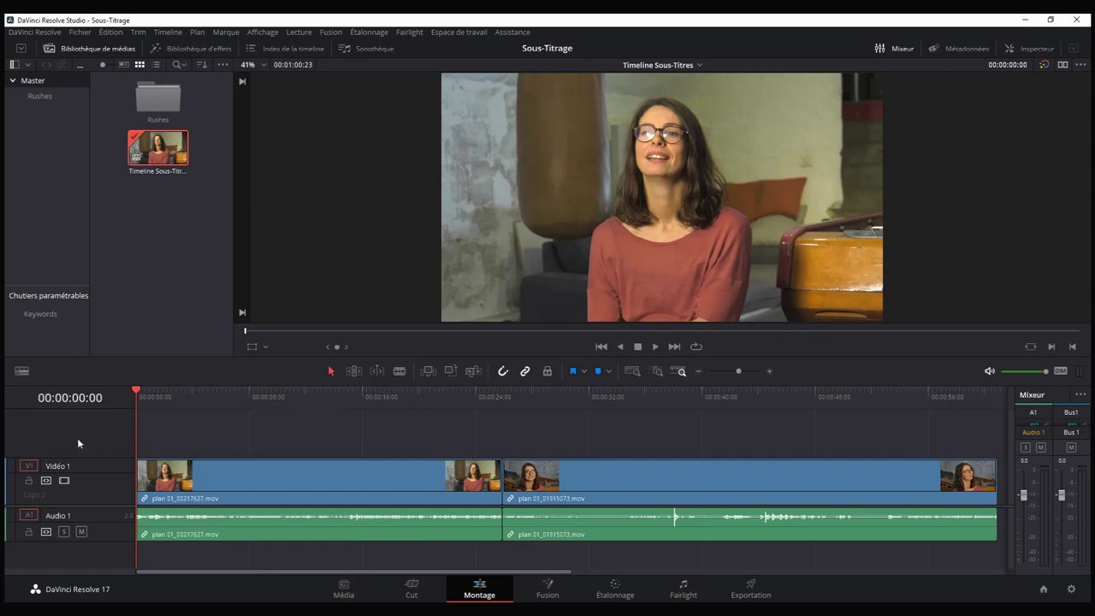
- Add a subtitle track and place a 'Subtitle' clip on it at the one-second mark
right_click(78, 443)
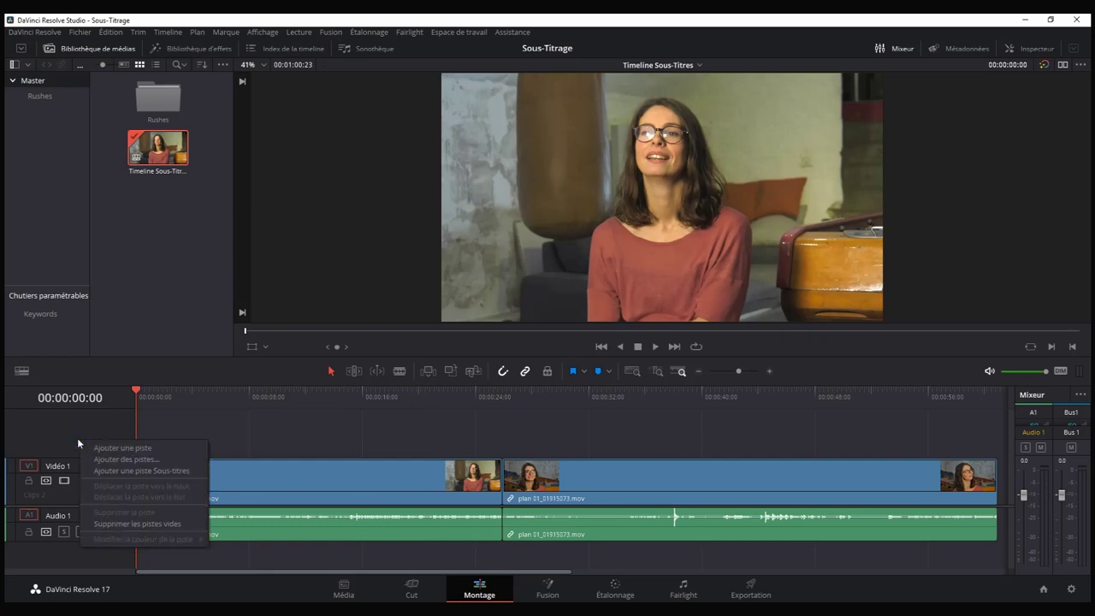
click(120, 470)
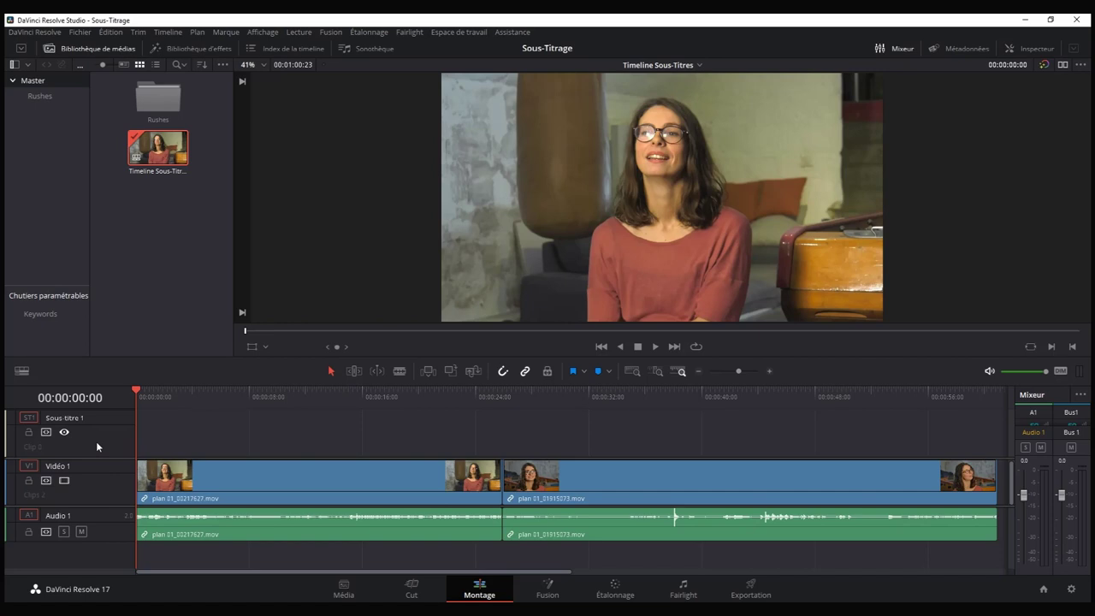
key(shift+Right)
click(154, 438)
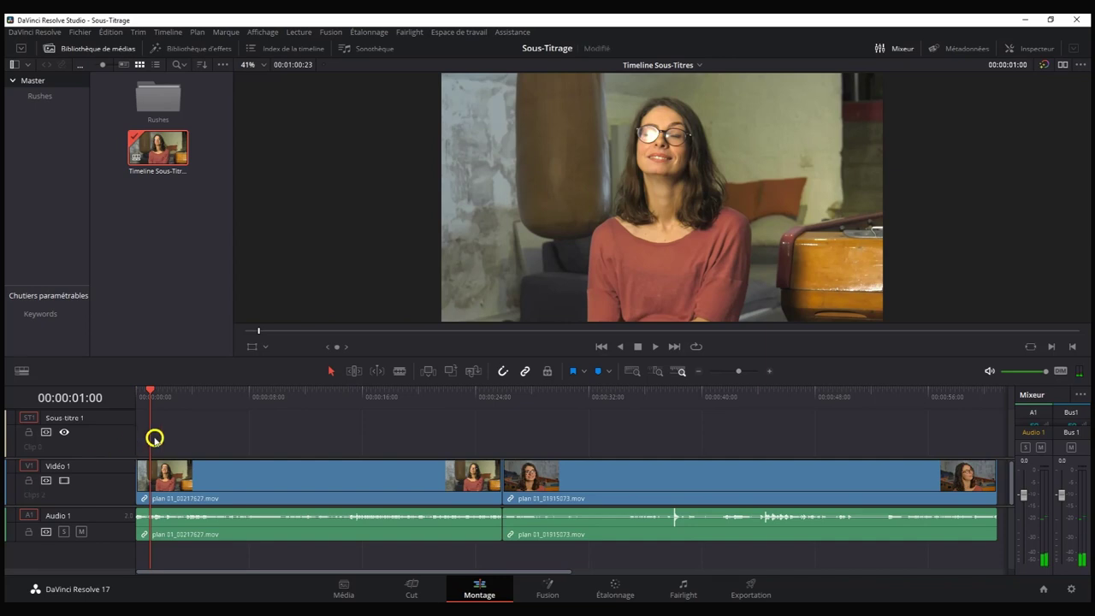
right_click(164, 439)
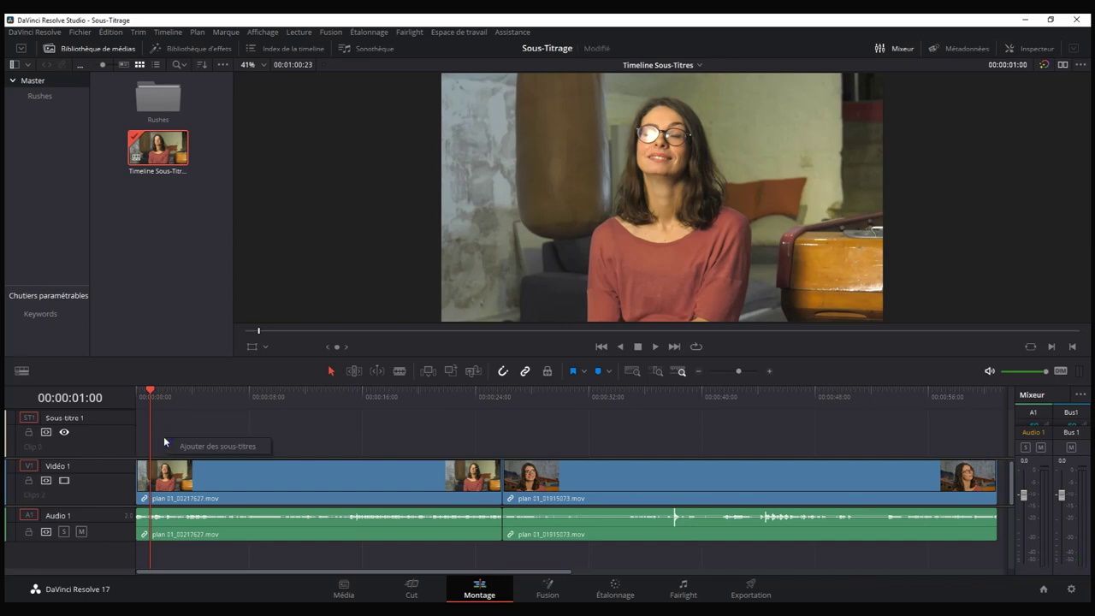
click(215, 446)
click(182, 439)
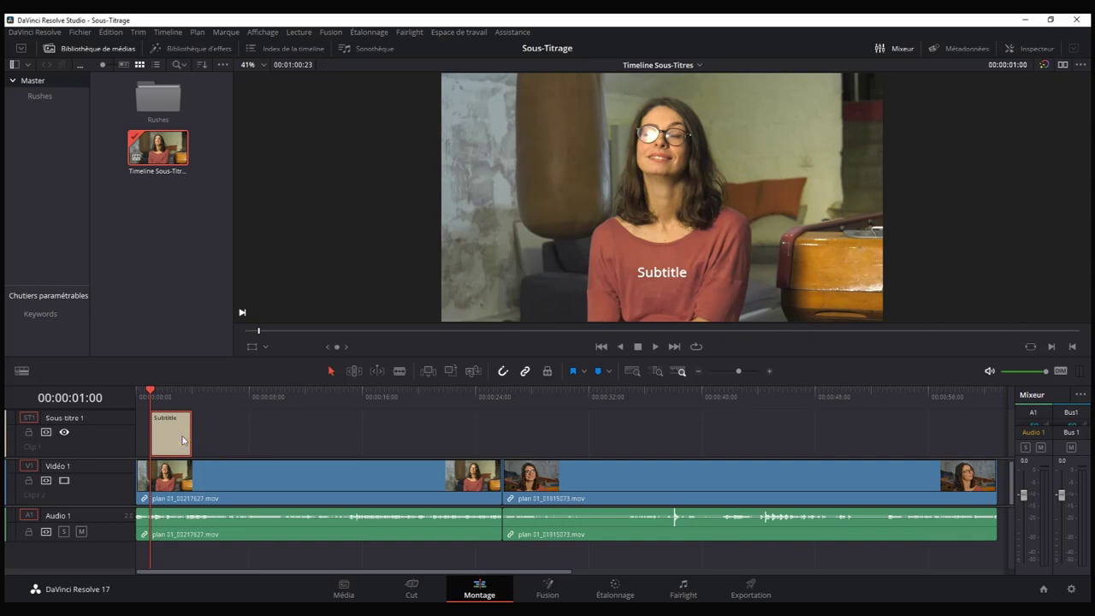
click(1072, 587)
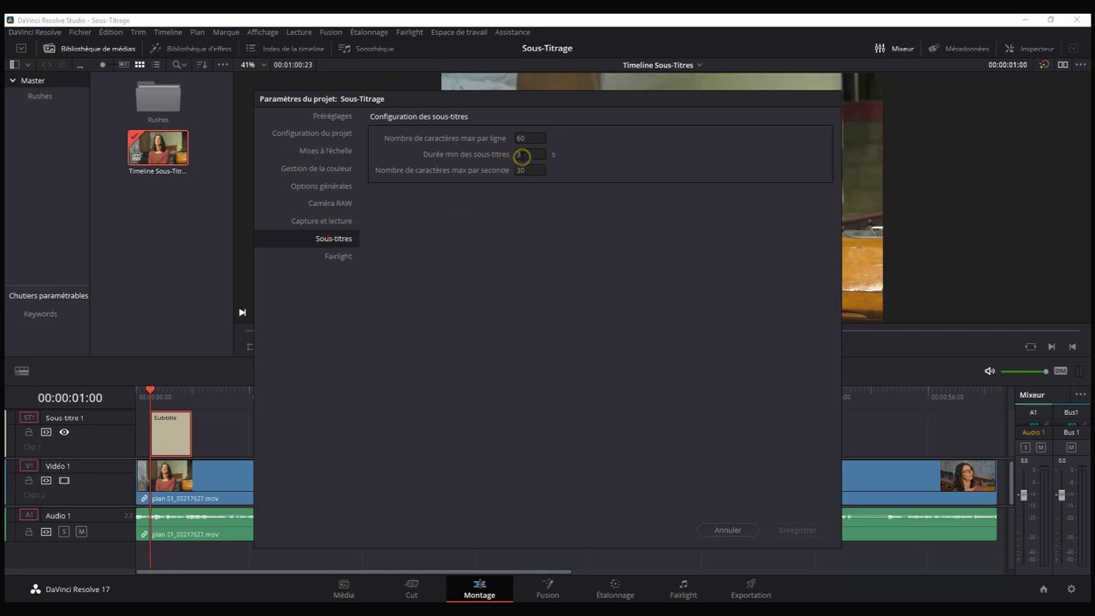
click(741, 531)
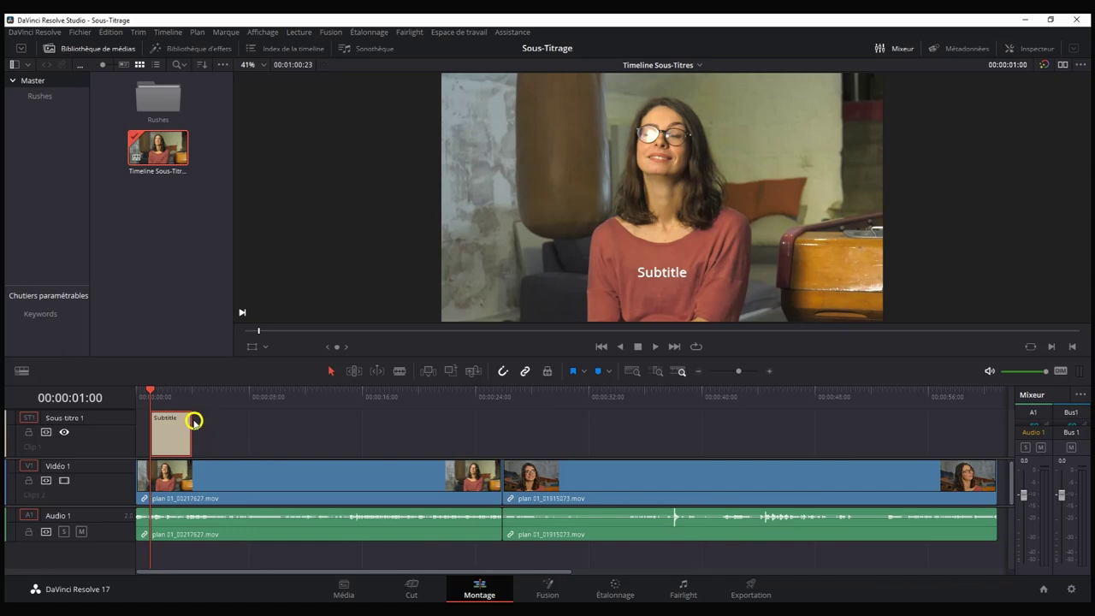
- Lengthen the Subtitle clip by dragging its end edge outward
click(196, 434)
click(191, 431)
click(189, 432)
mouse_move(189, 431)
mouse_down()
mouse_move(195, 445)
mouse_move(251, 445)
mouse_up()
click(210, 433)
- Undo a trial split and shift the clip to span 00:00:01:19 to 00:00:09:00 in the Inspector
click(198, 398)
key(ctrl+b)
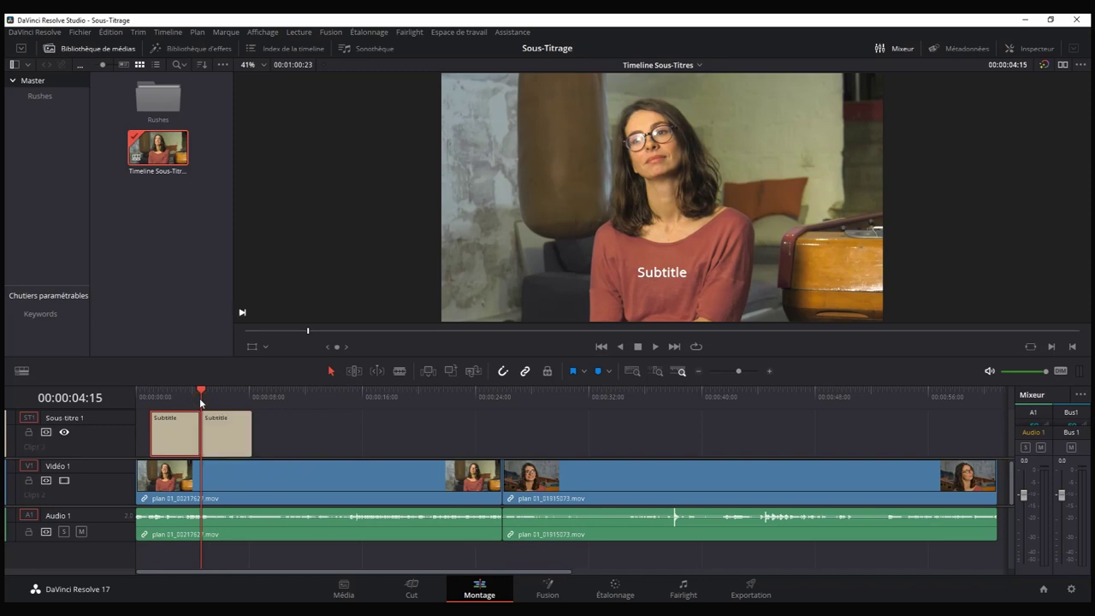
click(215, 396)
key(ctrl+z)
mouse_move(176, 428)
mouse_down()
mouse_move(214, 435)
mouse_move(179, 435)
mouse_up()
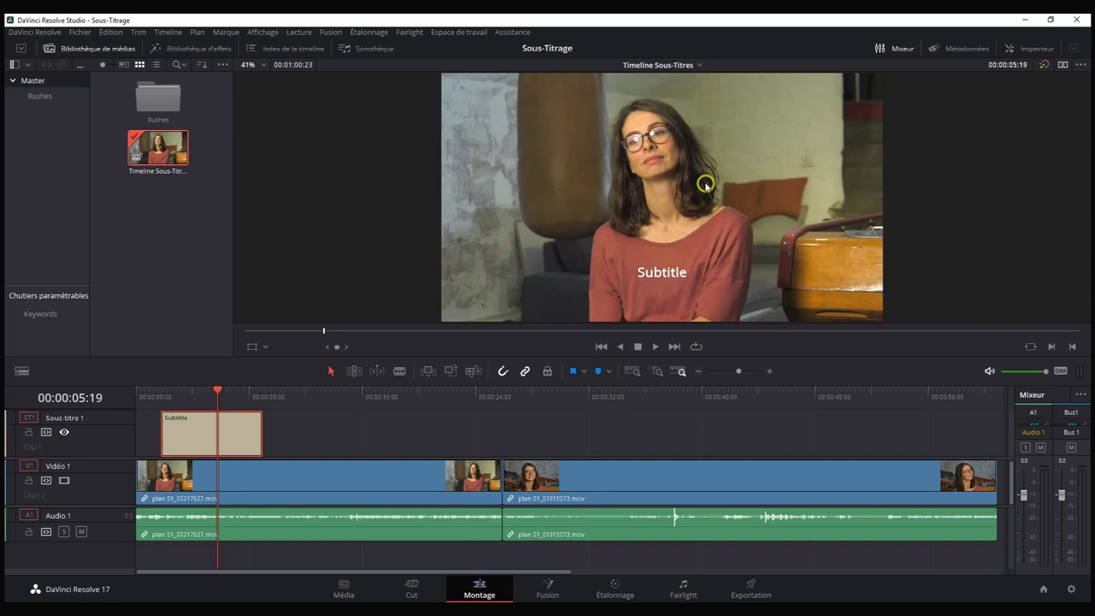
click(1027, 48)
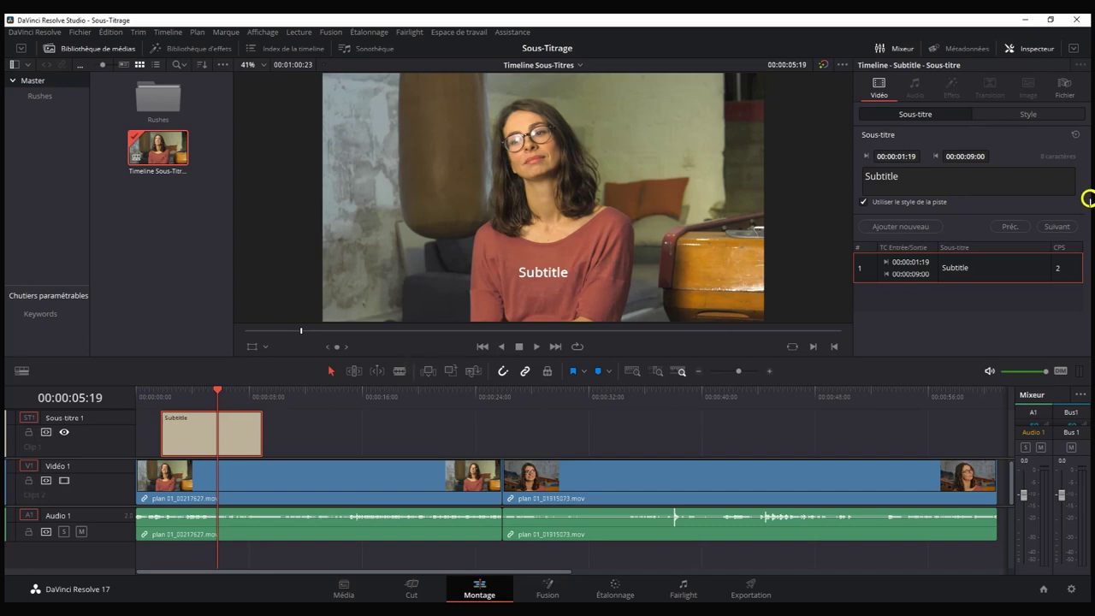
- Replace the subtitle text with 'Bonjour.'
drag(914, 178, 851, 175)
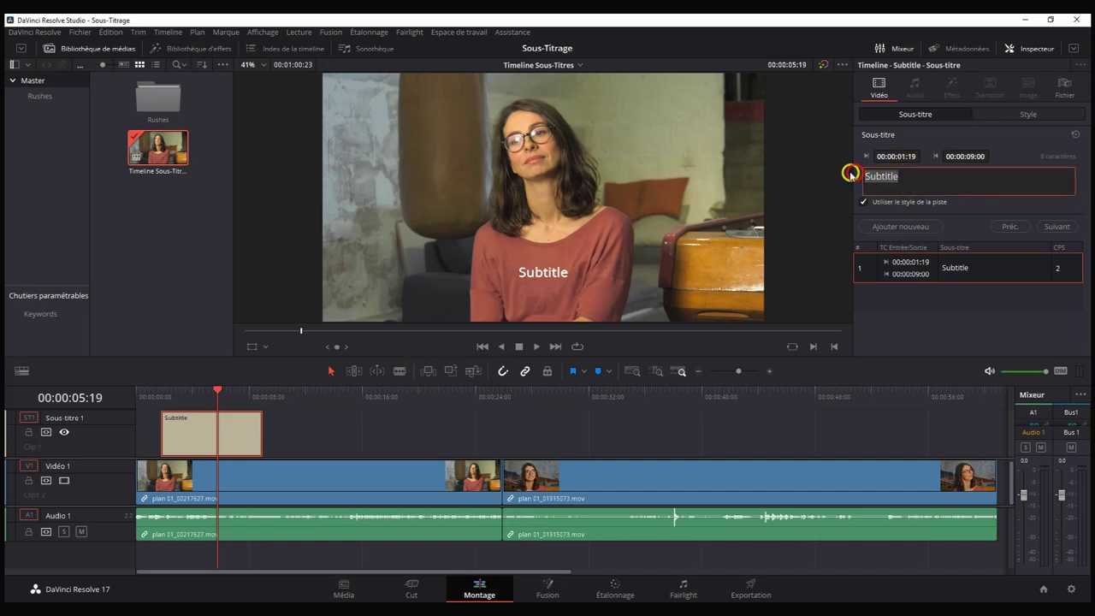
text(Bonjour.)
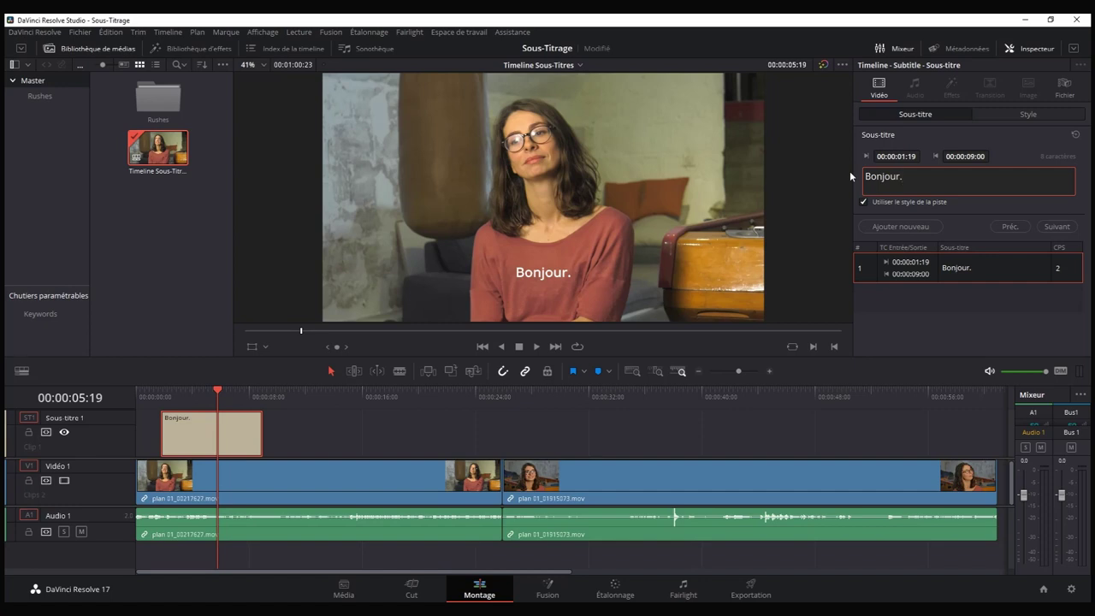
click(850, 176)
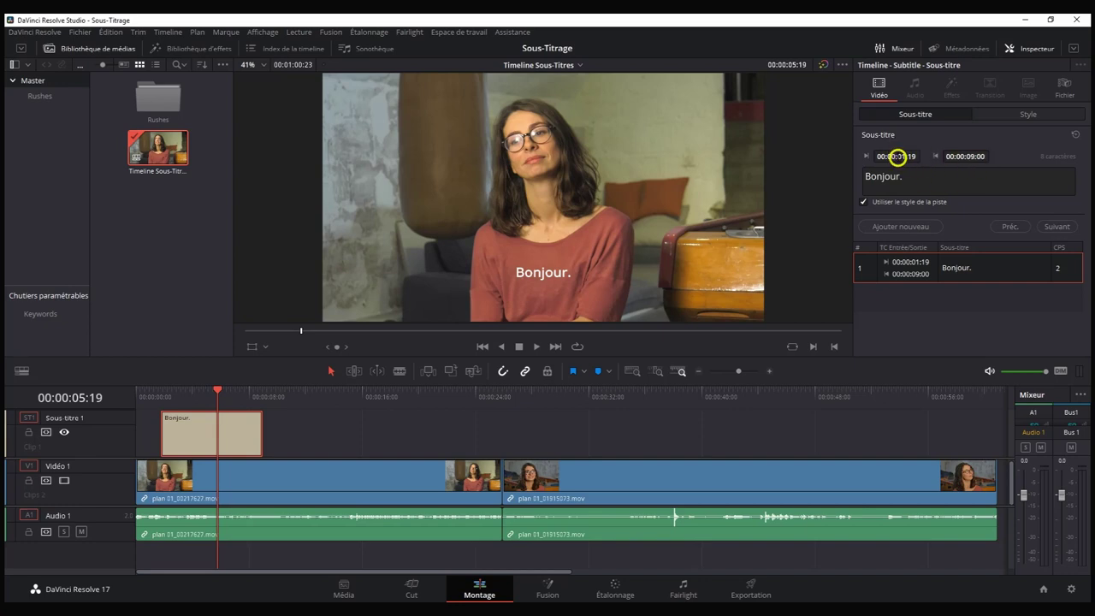
- Set the subtitle's start timecode to 00:00:02:19
click(902, 157)
text(2)
key(Return)
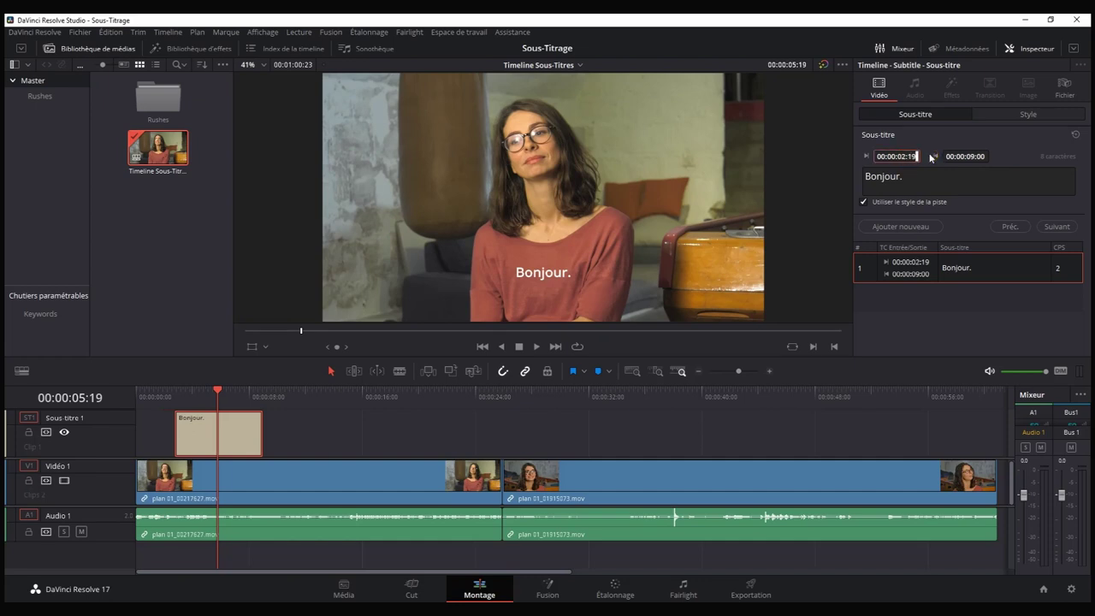
click(1043, 114)
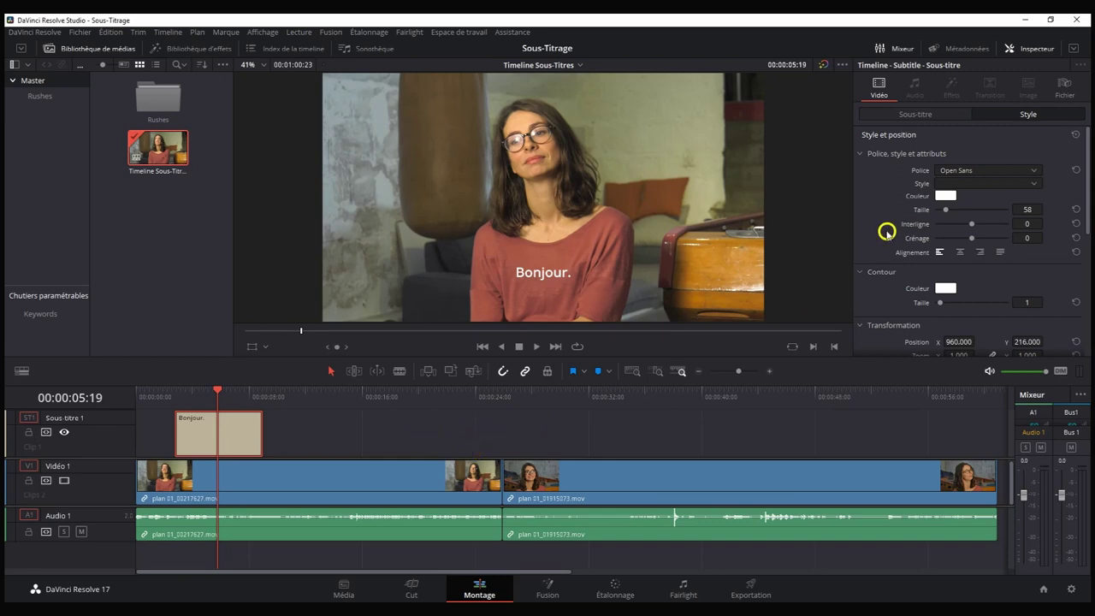
- Keep Open Sans, centre-align the subtitle text, and make its outline black
click(1021, 171)
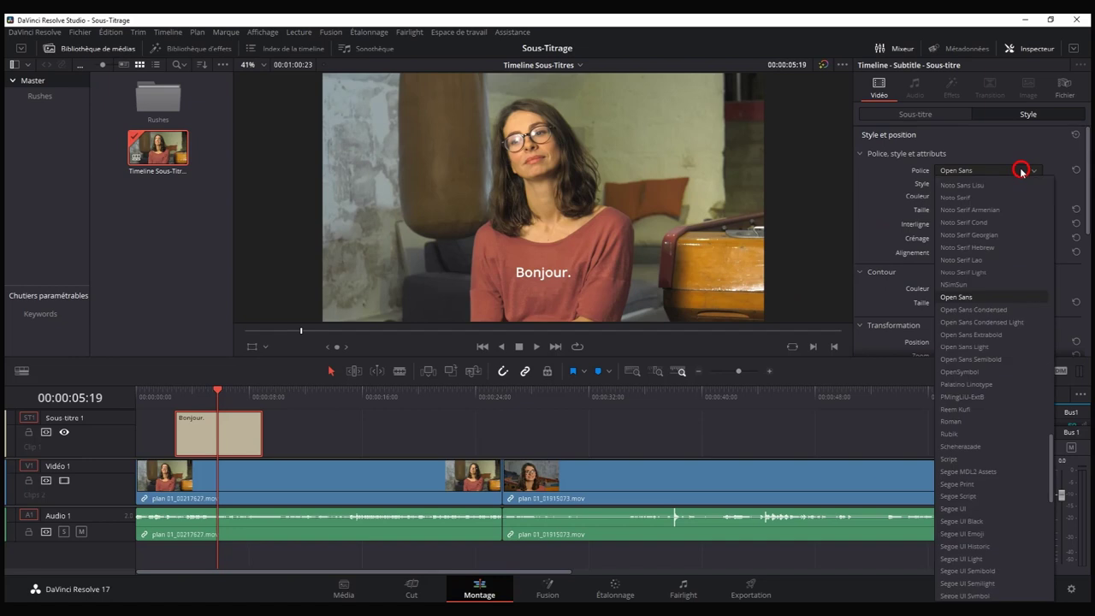
click(1021, 171)
click(1015, 181)
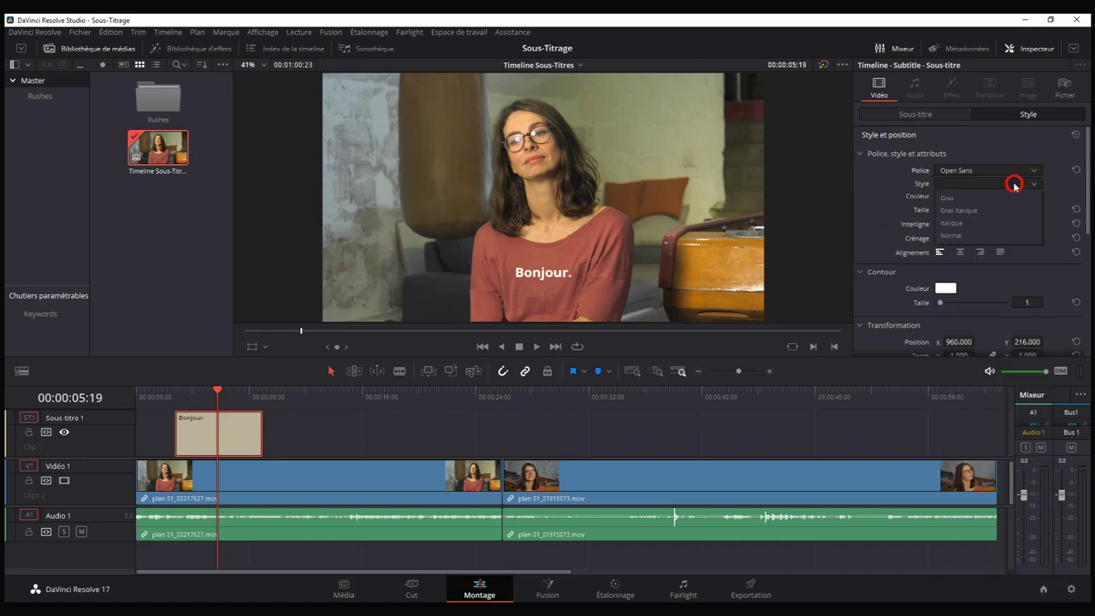
click(874, 196)
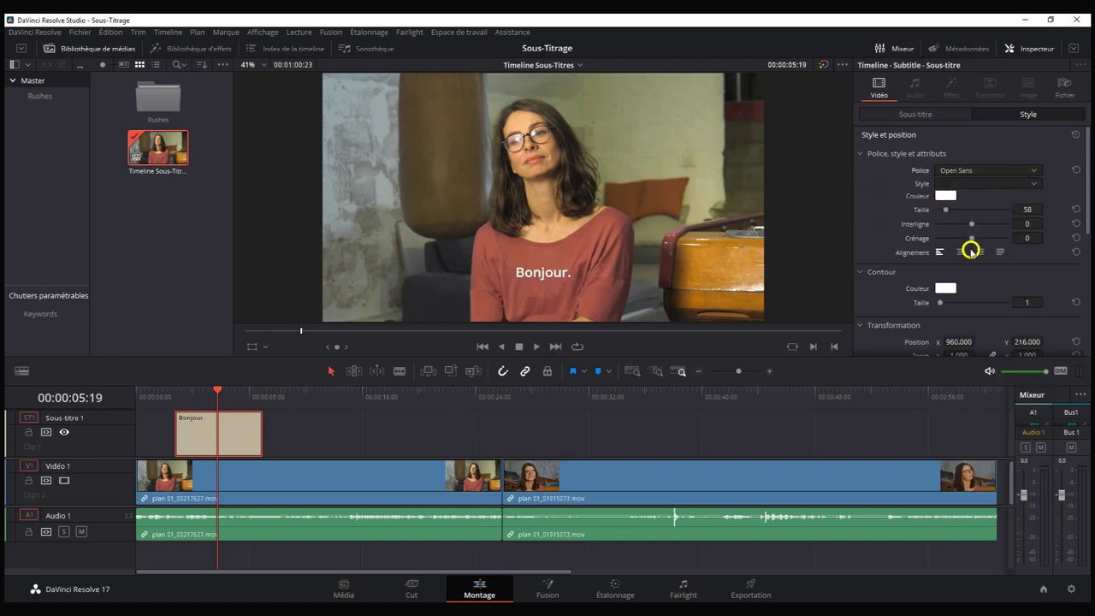
click(956, 252)
click(946, 288)
click(395, 223)
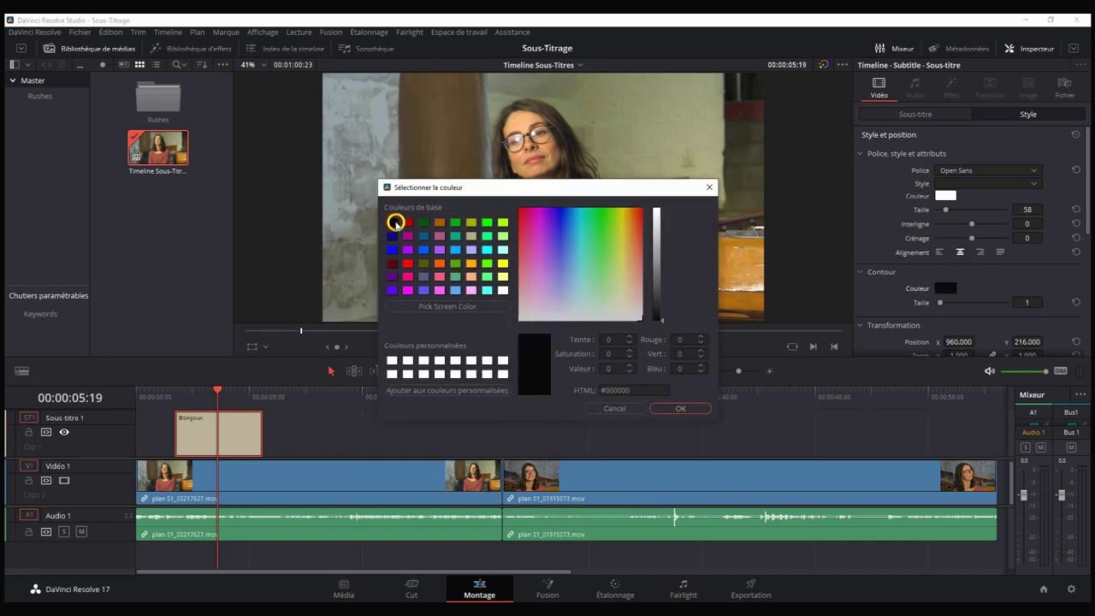
click(671, 407)
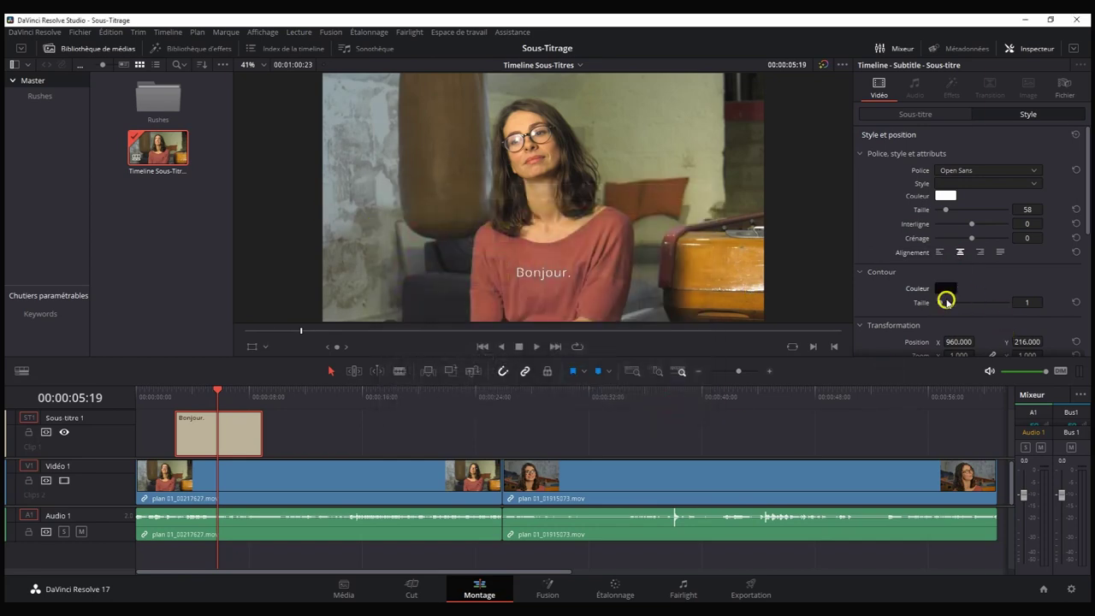
- Position the subtitles at X 962, Y 205
click(939, 303)
drag(940, 304, 941, 305)
scroll(943, 263, down, 2)
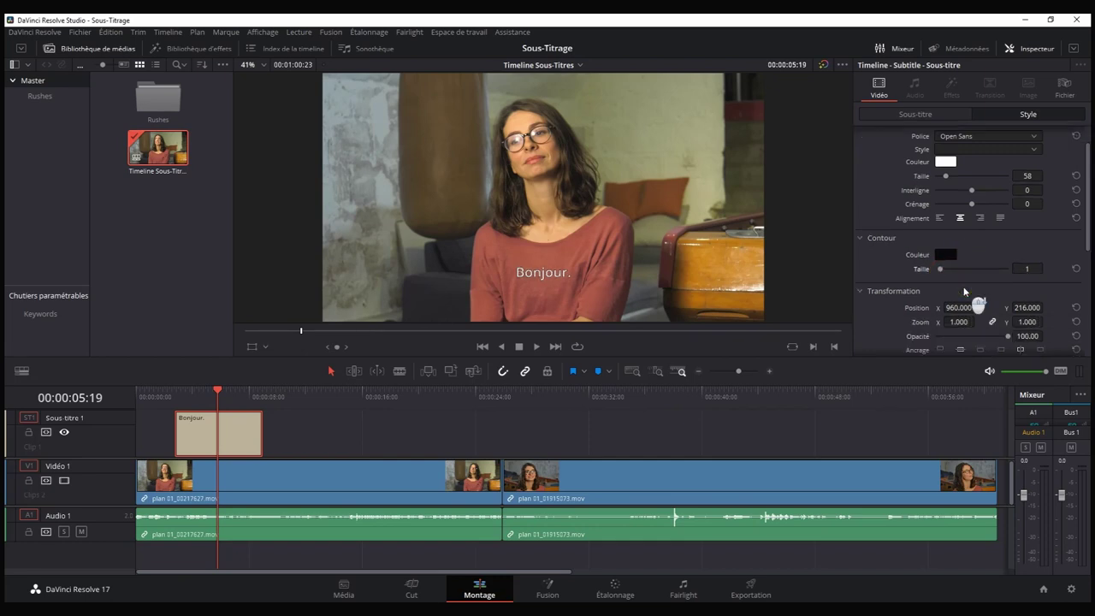
drag(907, 282, 963, 281)
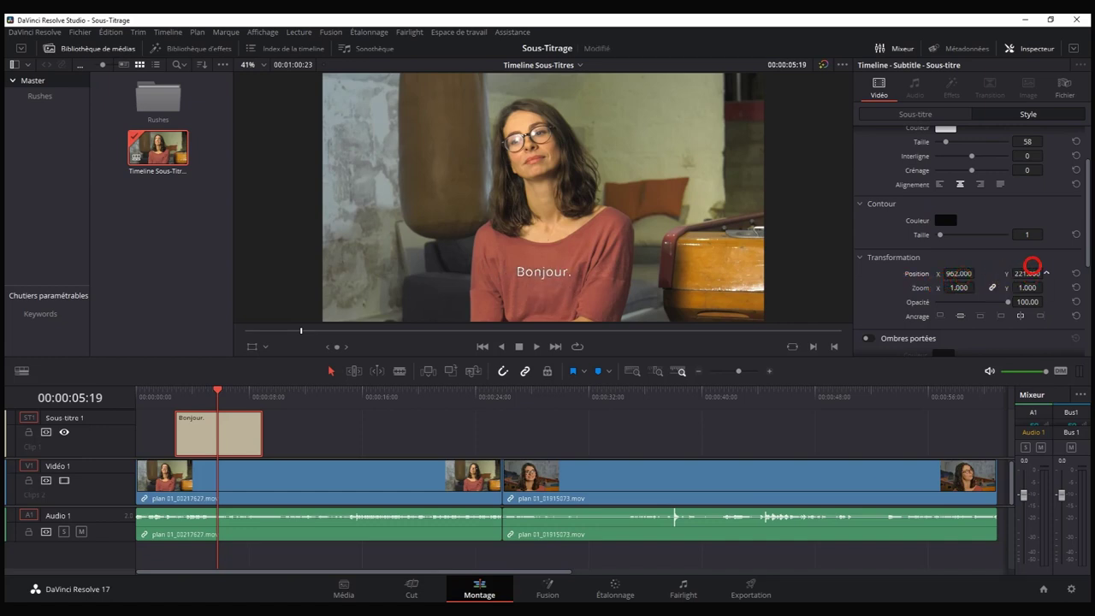
drag(1028, 274, 1015, 274)
- Try an offset drop shadow, switch it back off, and enable a dark background box
scroll(999, 268, down, 1)
scroll(999, 268, down, 3)
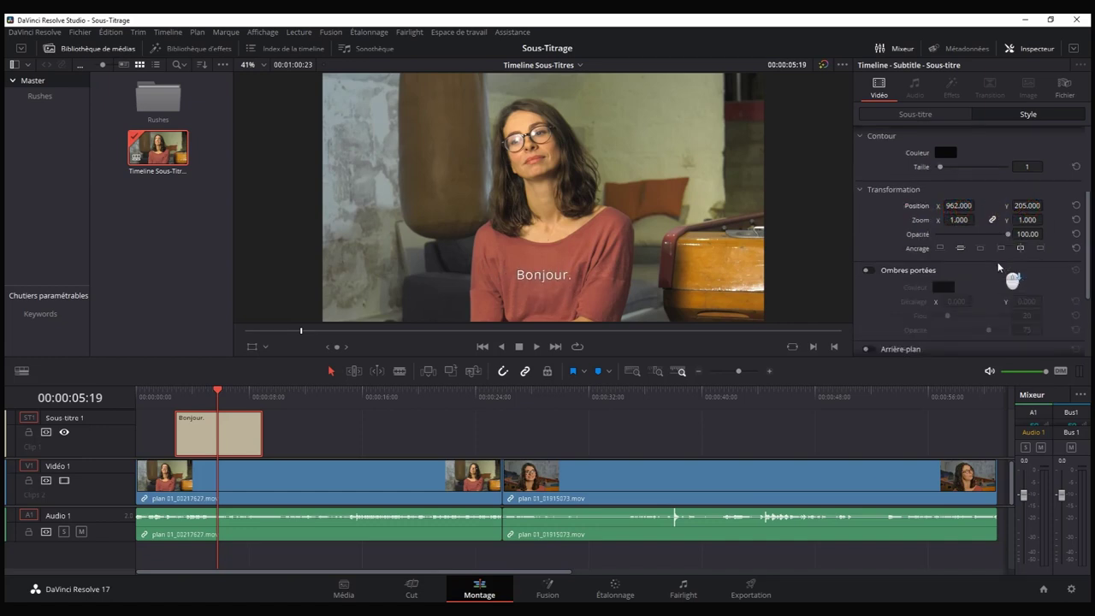
click(868, 203)
click(868, 204)
mouse_move(958, 233)
mouse_down()
mouse_move(998, 232)
mouse_move(951, 248)
mouse_up()
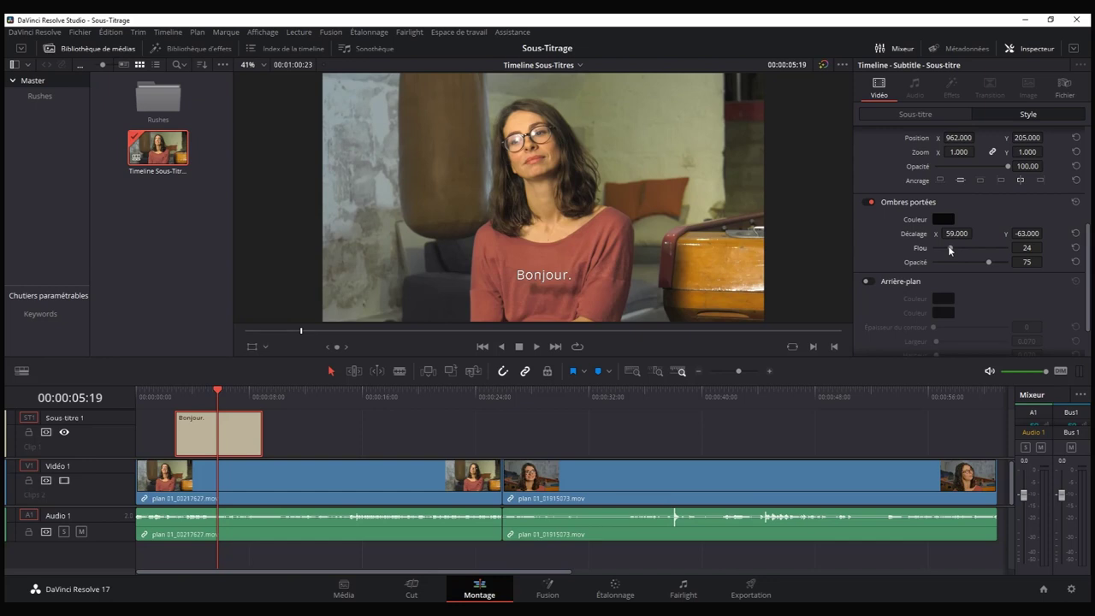
click(868, 203)
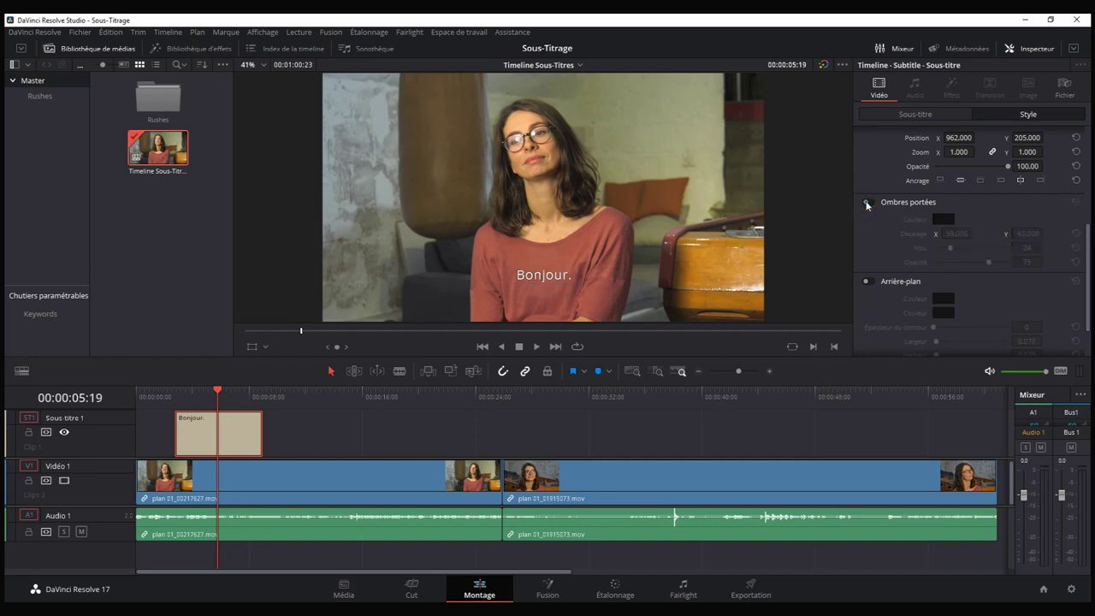
click(872, 282)
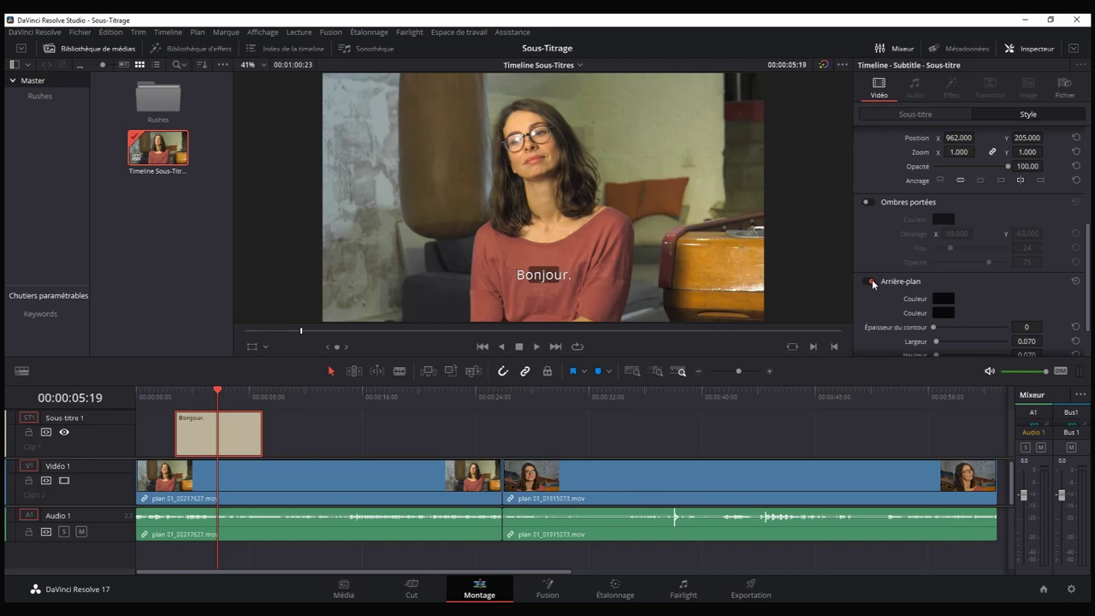
- Put the playhead at 00:00:11:14 and add a new subtitle there
click(309, 396)
drag(309, 399, 298, 395)
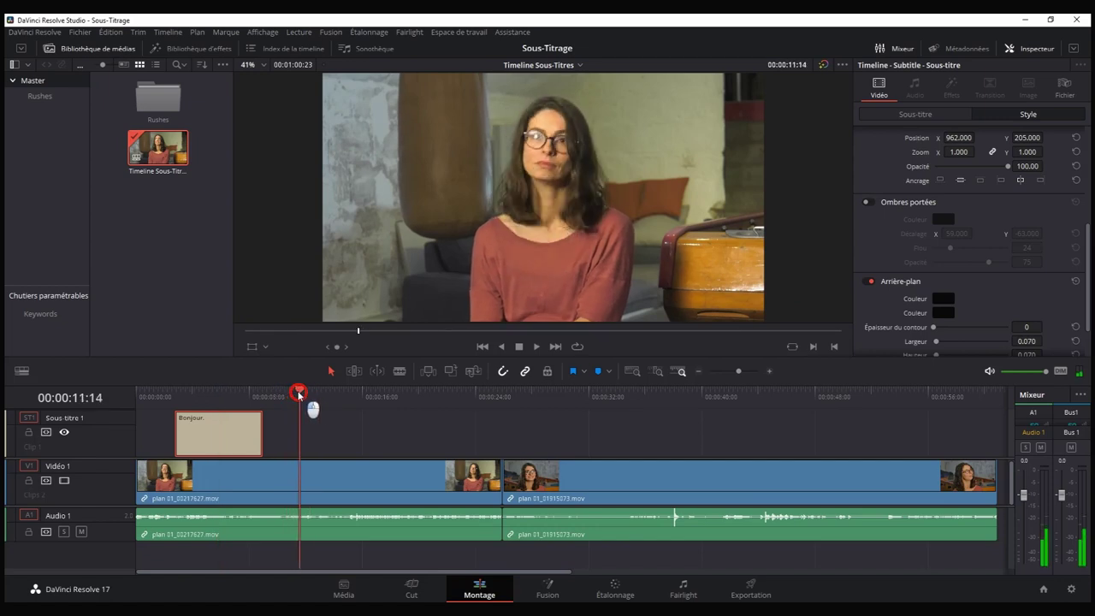
click(305, 433)
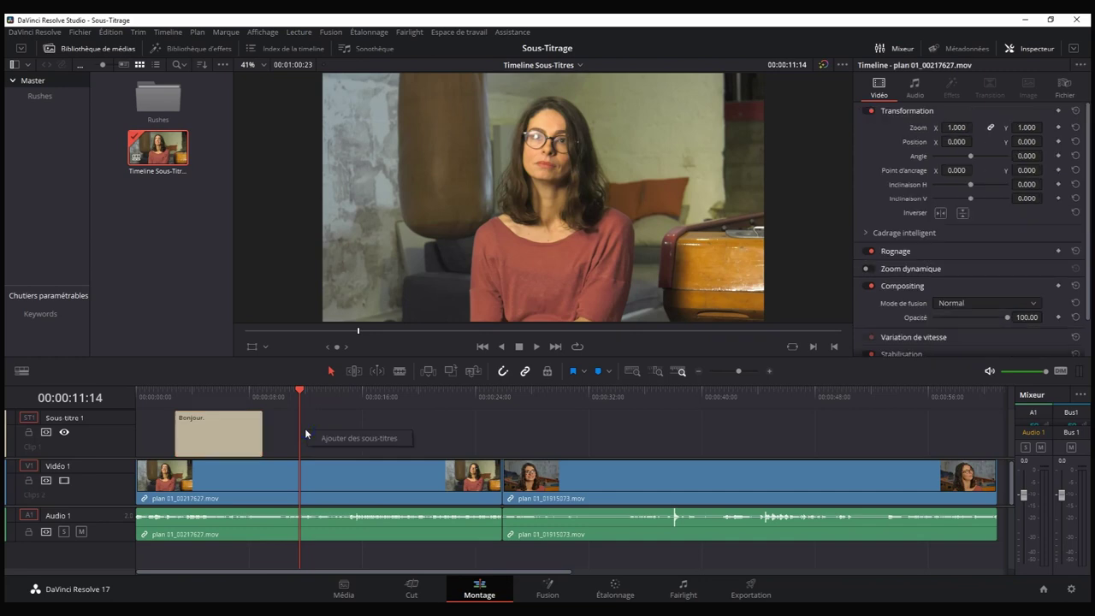
click(242, 423)
click(907, 111)
click(935, 185)
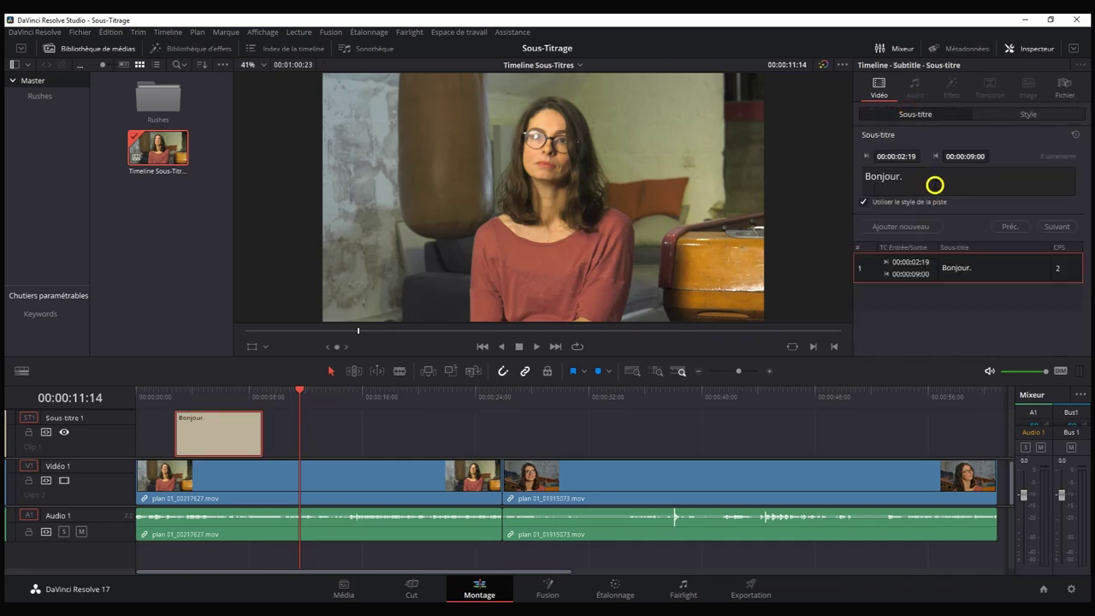
click(909, 228)
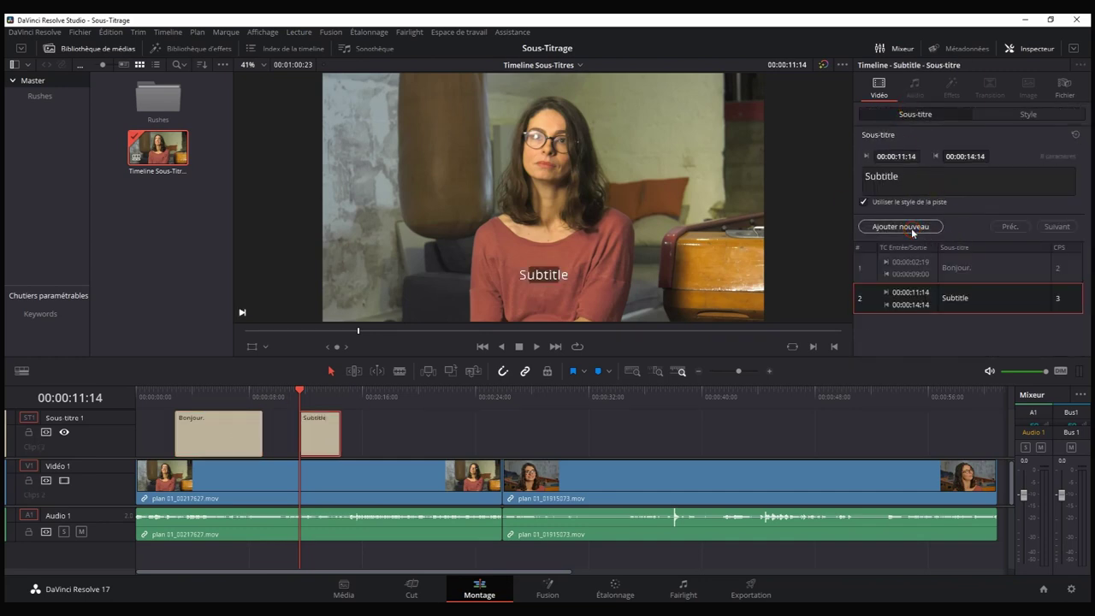
- Replace the placeholder text with 'Un essai de sous-titrage...'
drag(905, 182, 859, 171)
text(Un essai de sous-titrage...)
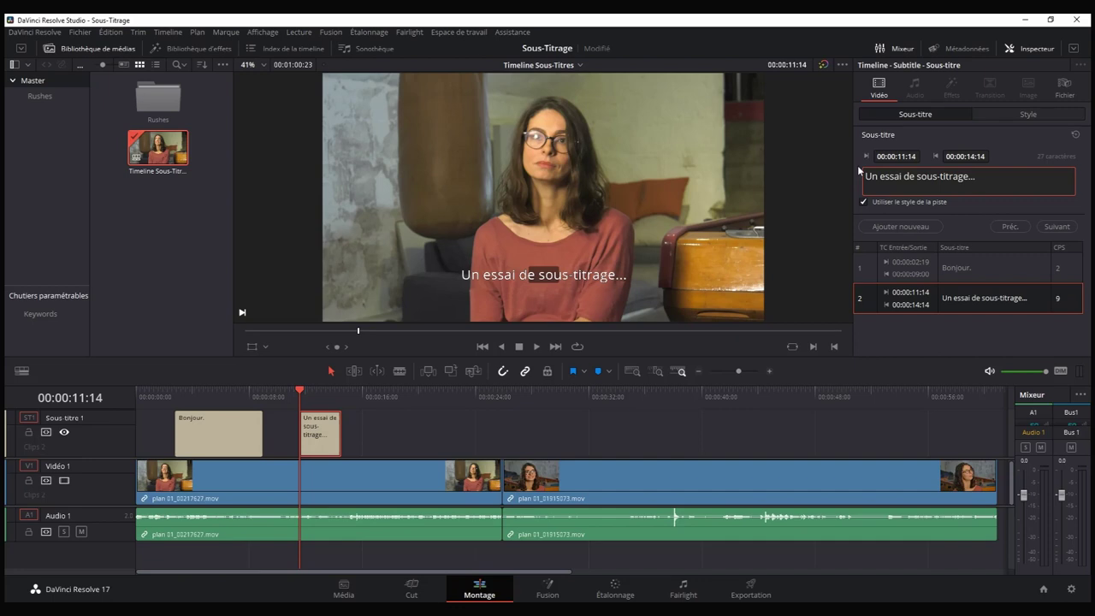
click(317, 438)
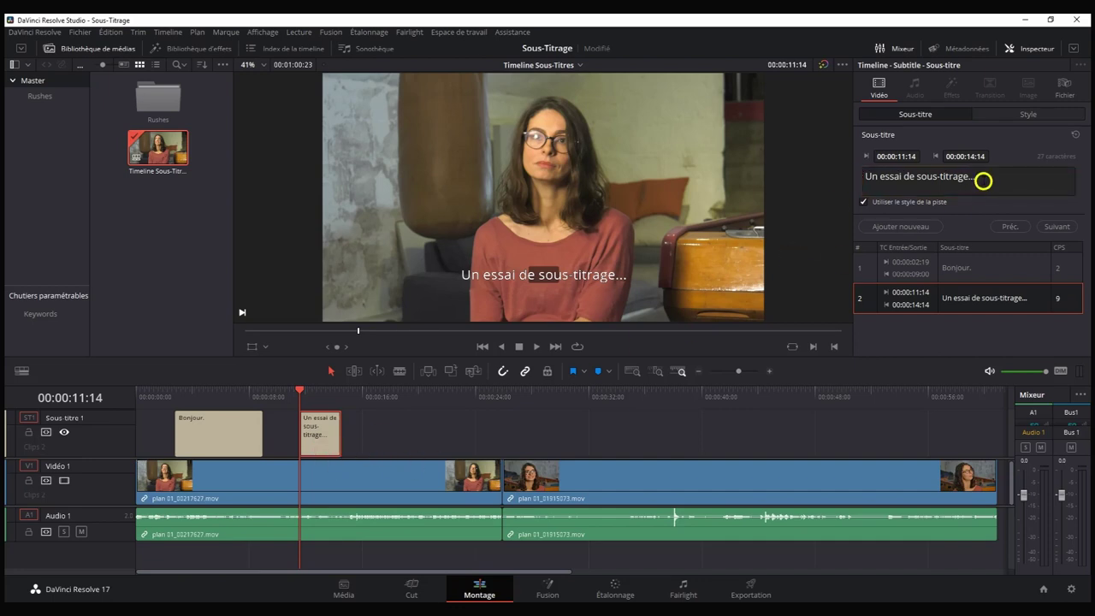
click(1025, 115)
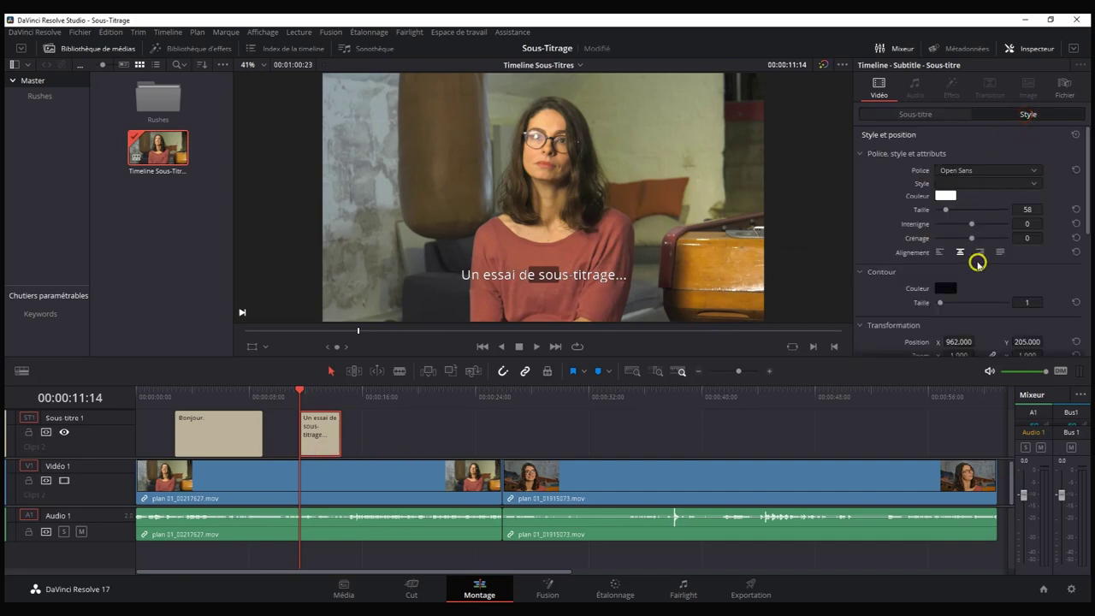
scroll(977, 263, down, 3)
scroll(990, 278, down, 3)
scroll(988, 278, down, 3)
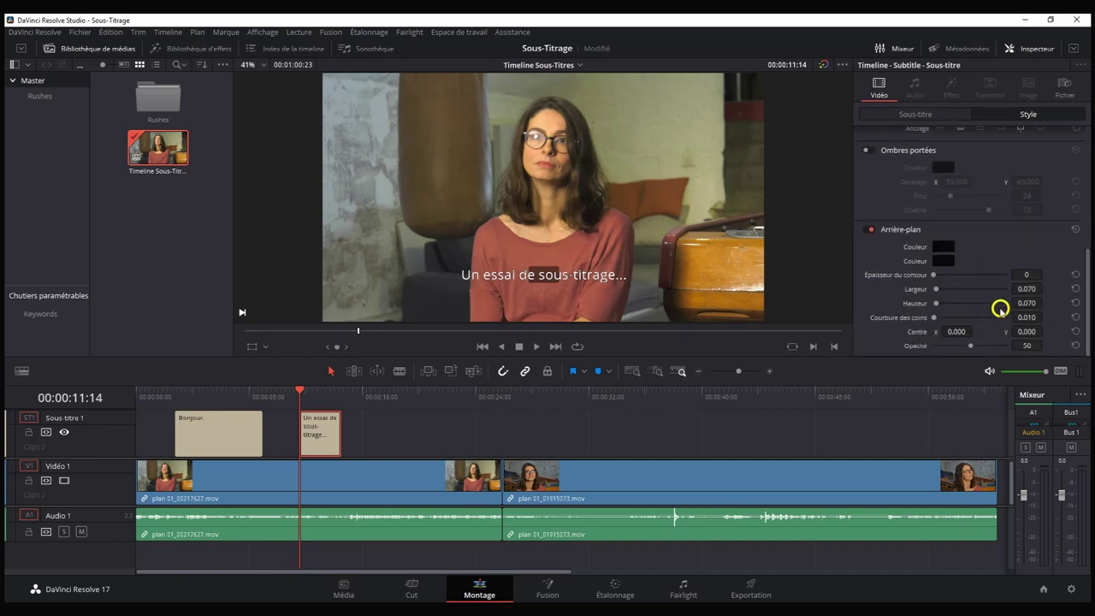
- Widen the background box to 0.443, check it on 'Bonjour.', then turn the background off
mouse_move(937, 289)
mouse_down()
mouse_move(950, 289)
mouse_move(941, 304)
mouse_up()
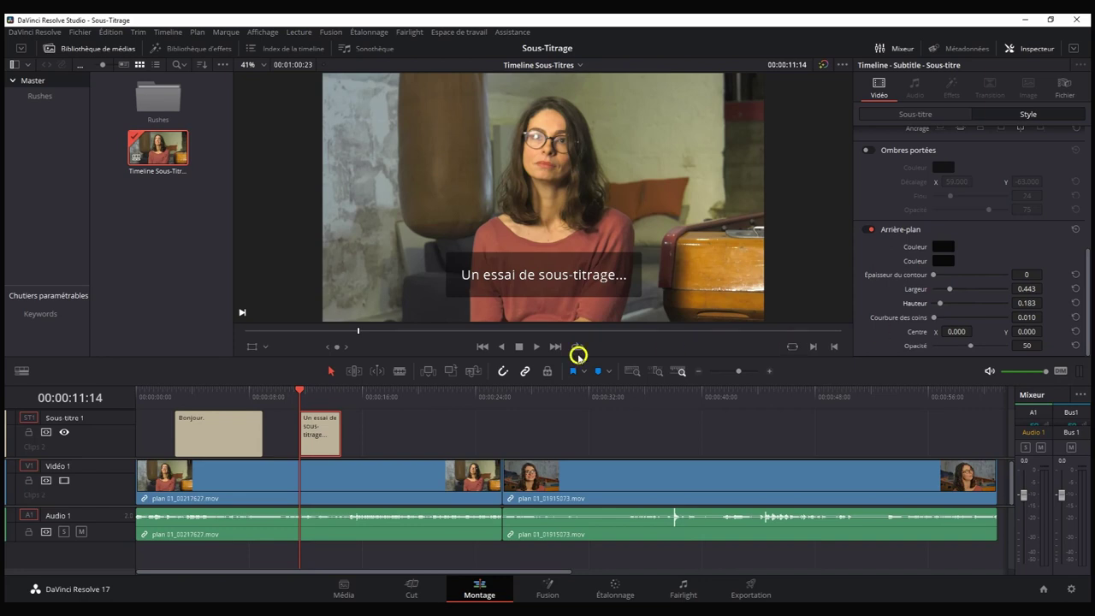
click(219, 397)
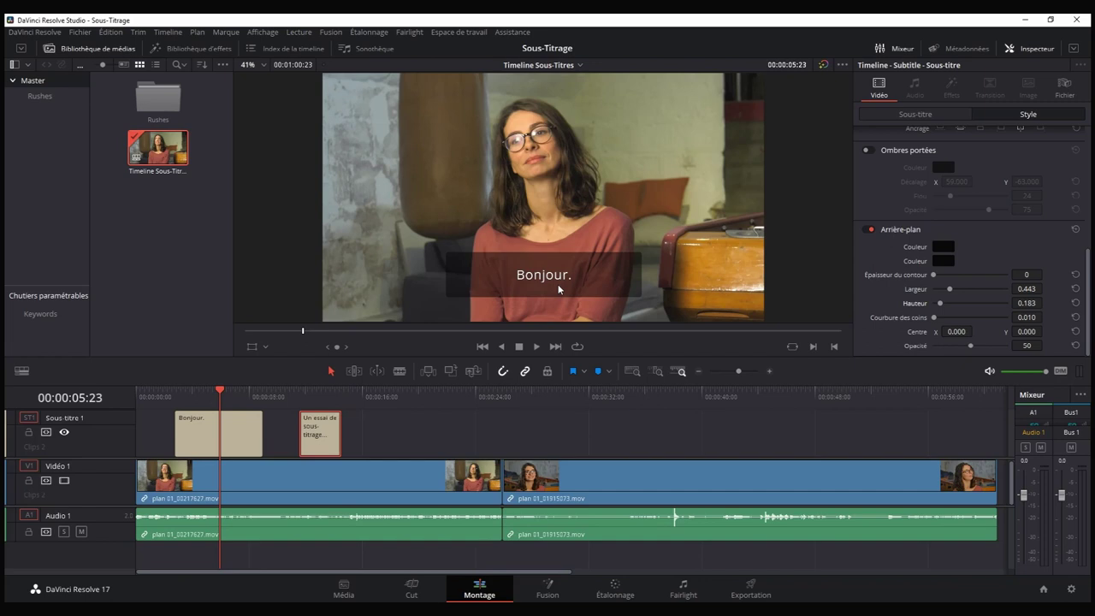
click(557, 292)
click(597, 295)
click(575, 310)
click(541, 281)
click(870, 229)
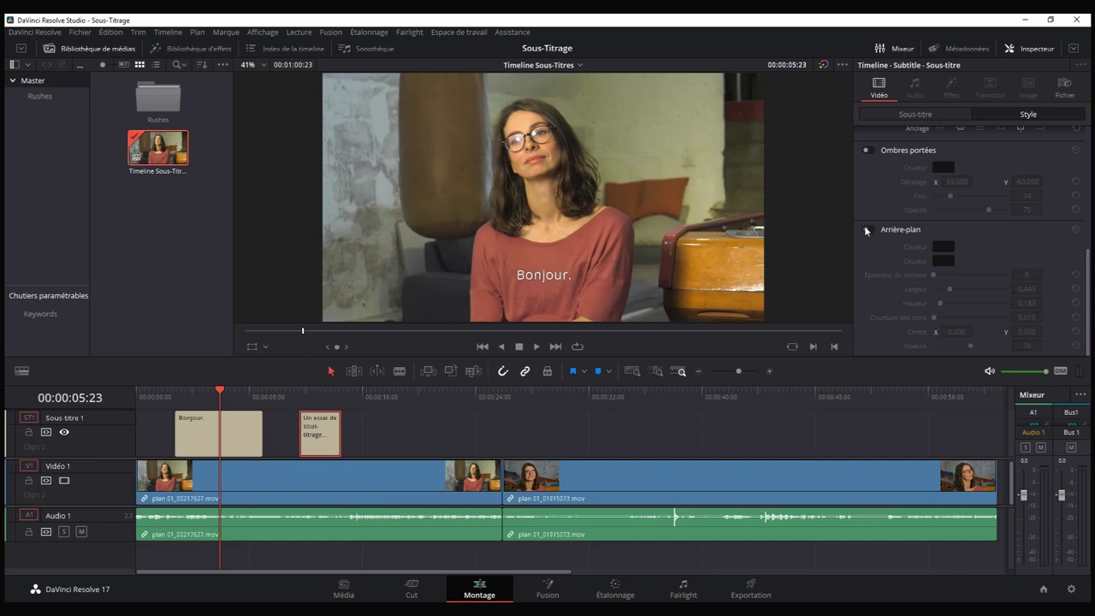
click(914, 114)
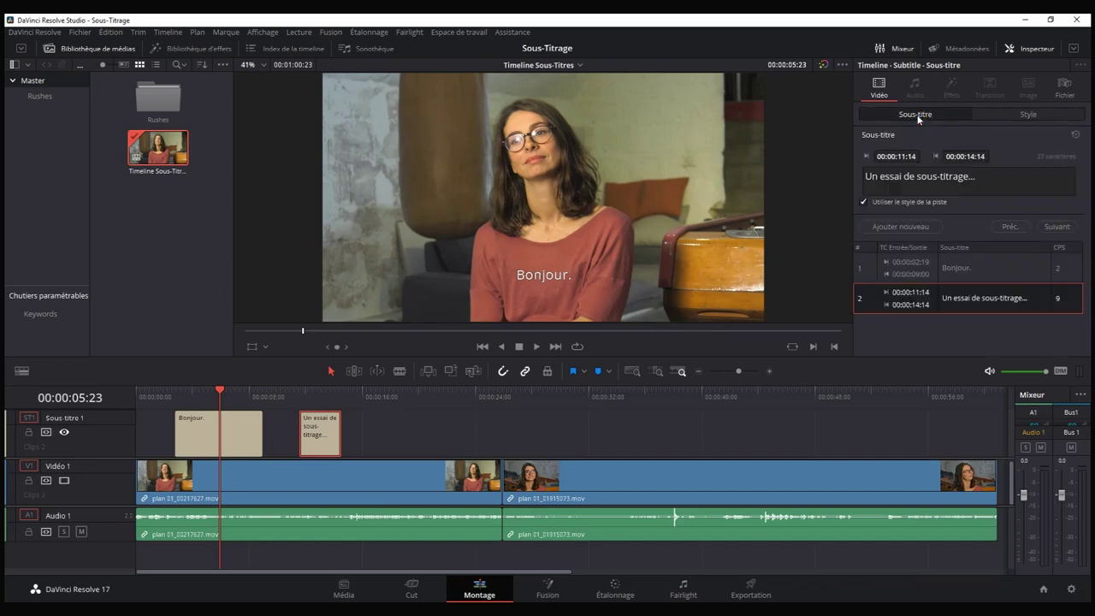
- Untick track style for 'Un essai de sous-titrage...' and set its text black, then back to white
click(321, 395)
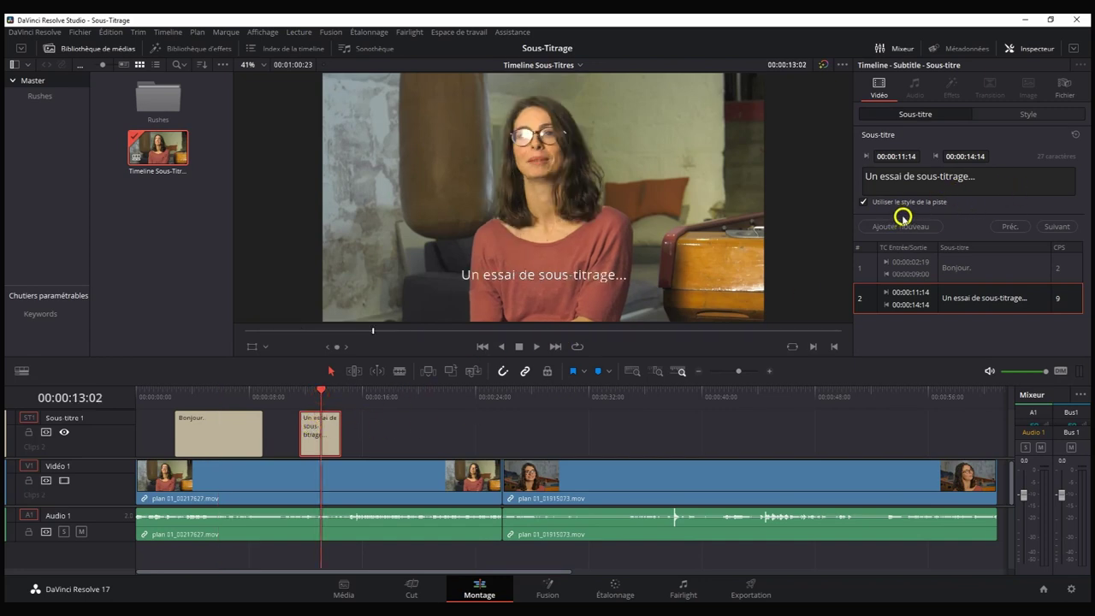
click(863, 202)
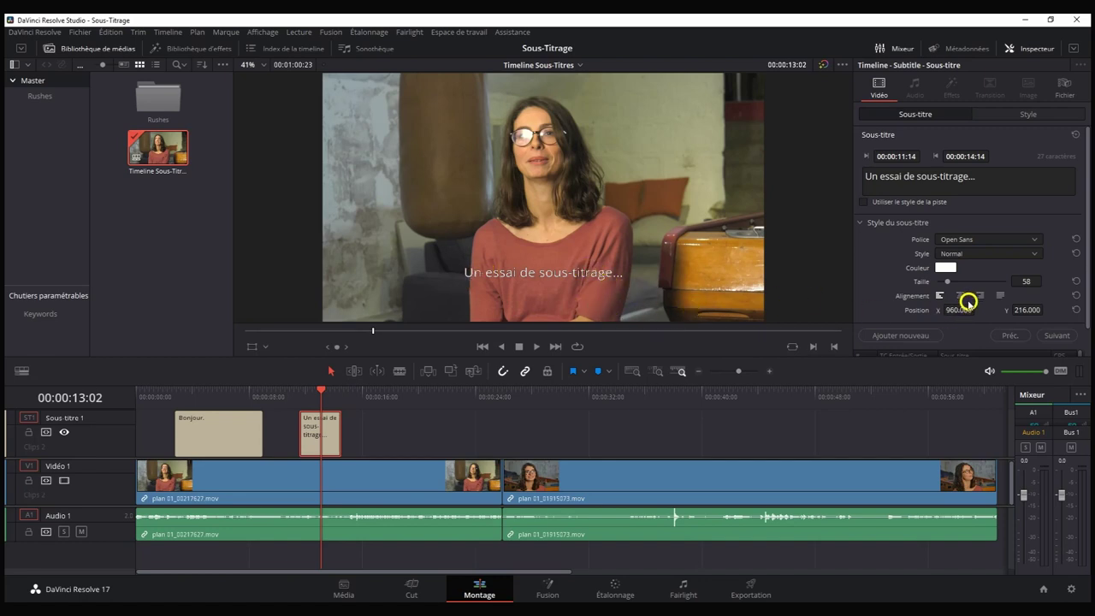
click(959, 277)
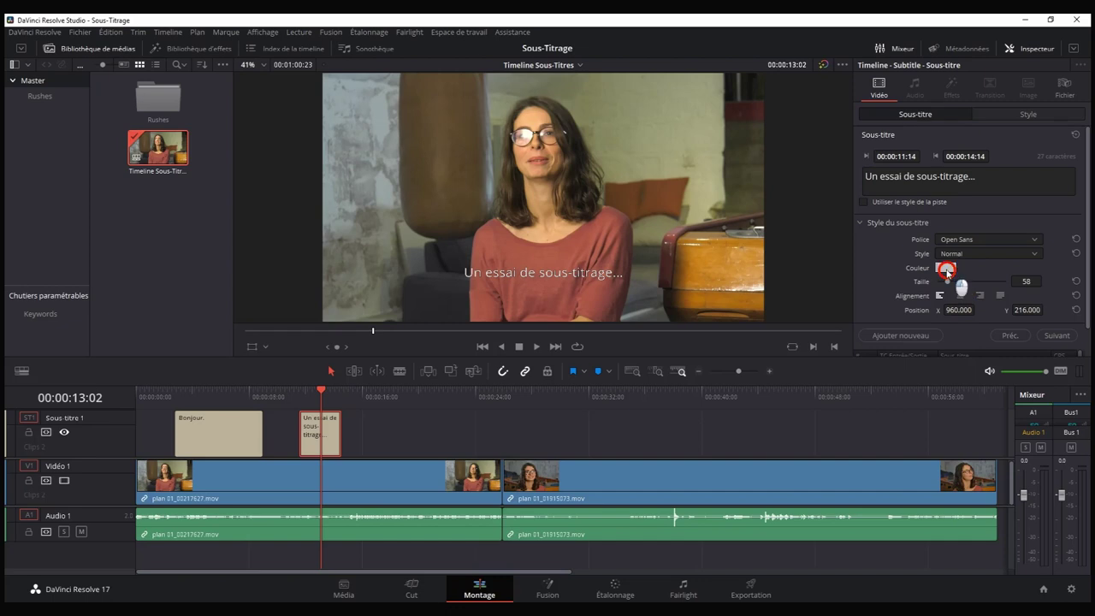
click(947, 269)
click(392, 223)
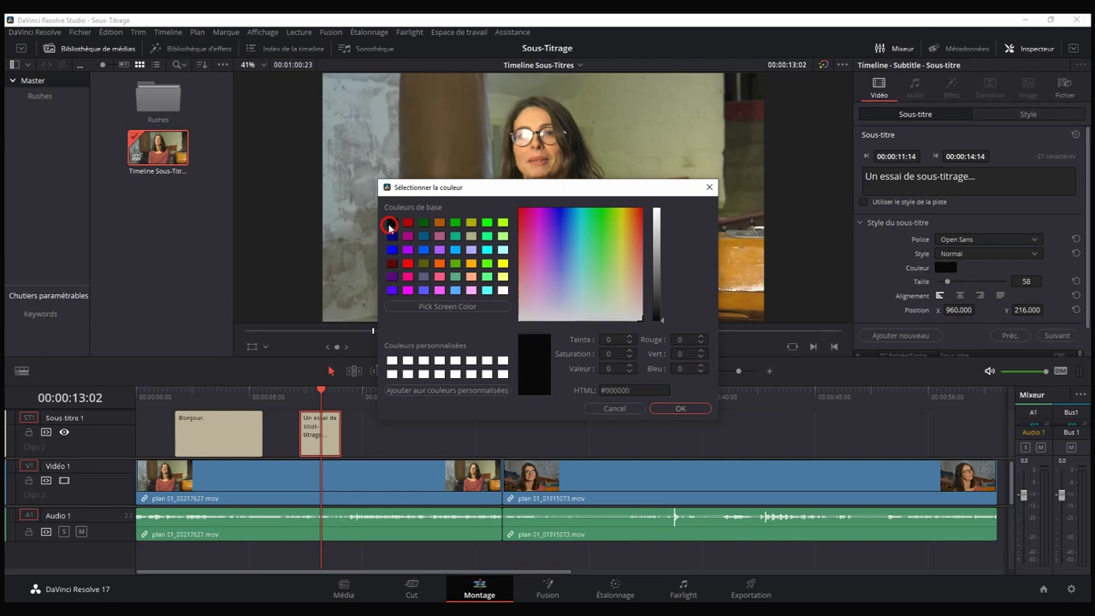
click(664, 405)
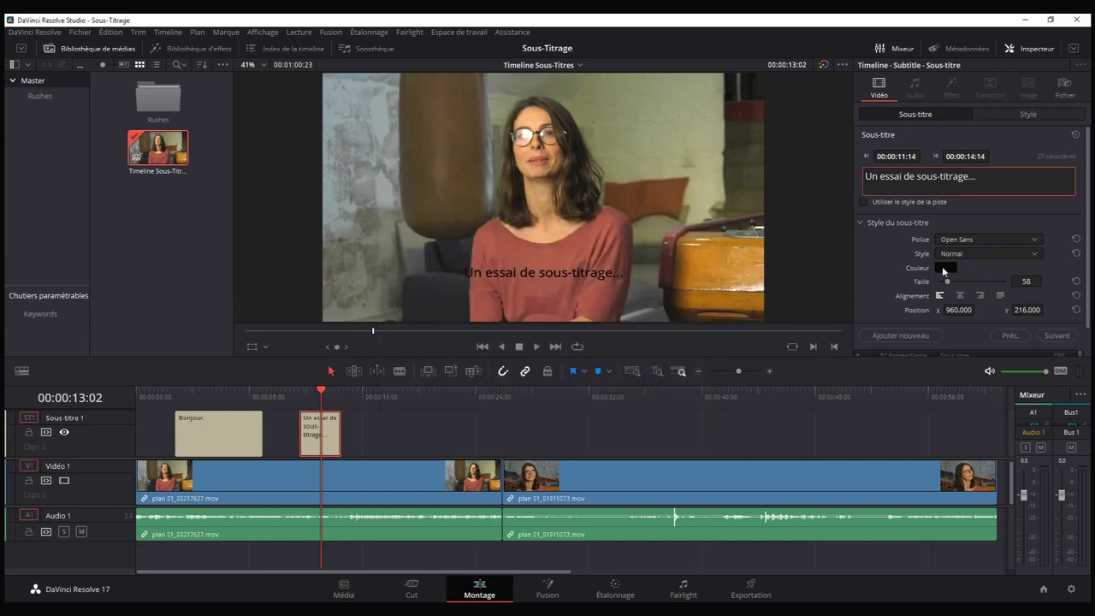
click(945, 268)
click(393, 359)
click(664, 406)
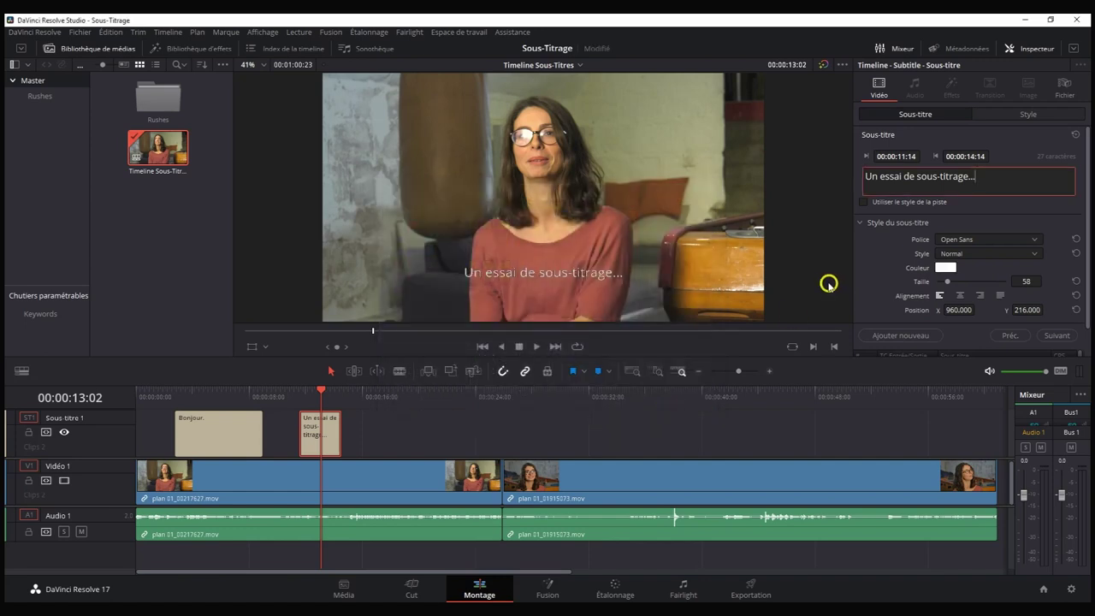
click(828, 284)
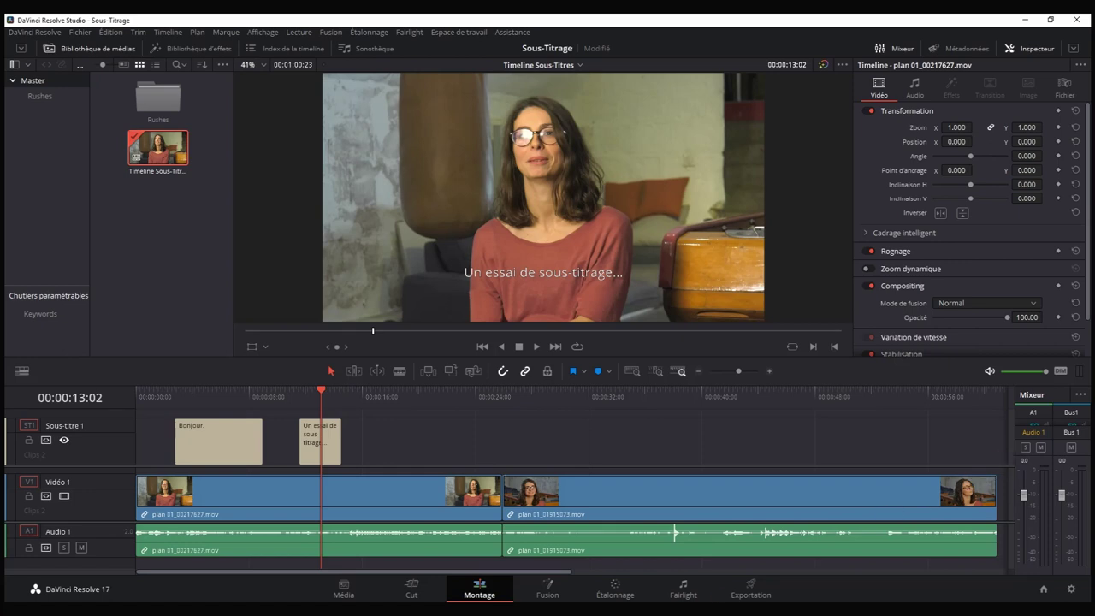
- On the Deliver page, try the H.264 Master preset, then return to Custom
click(742, 593)
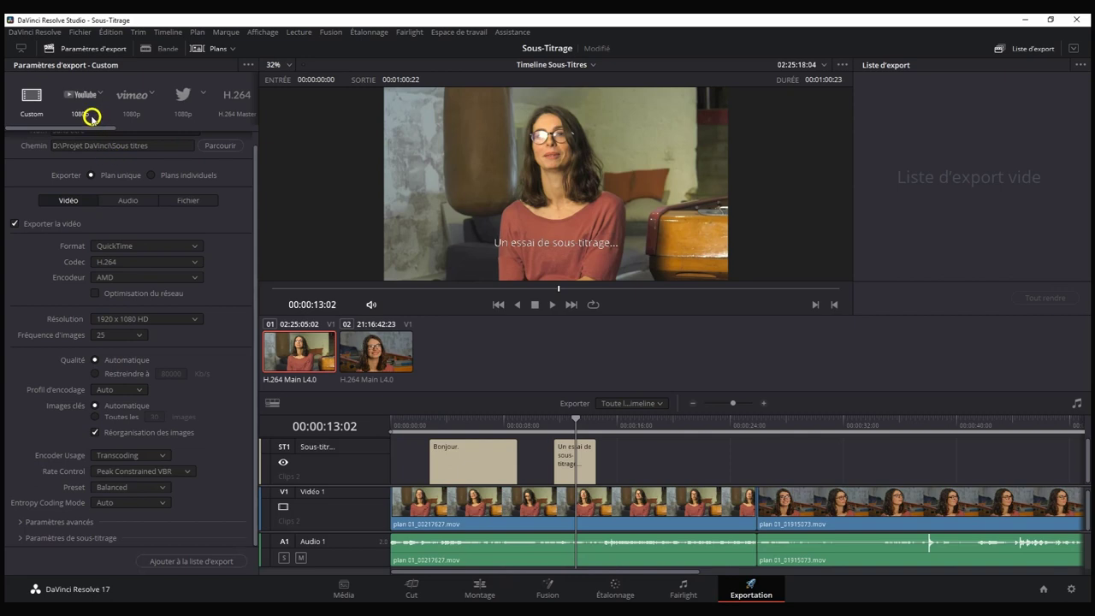
click(168, 110)
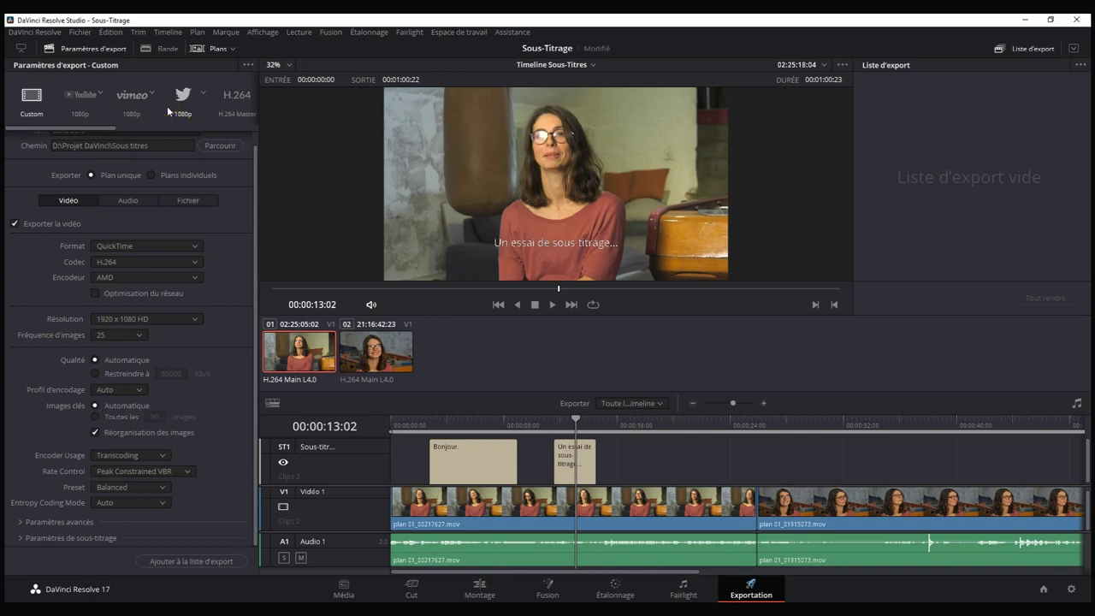
click(220, 103)
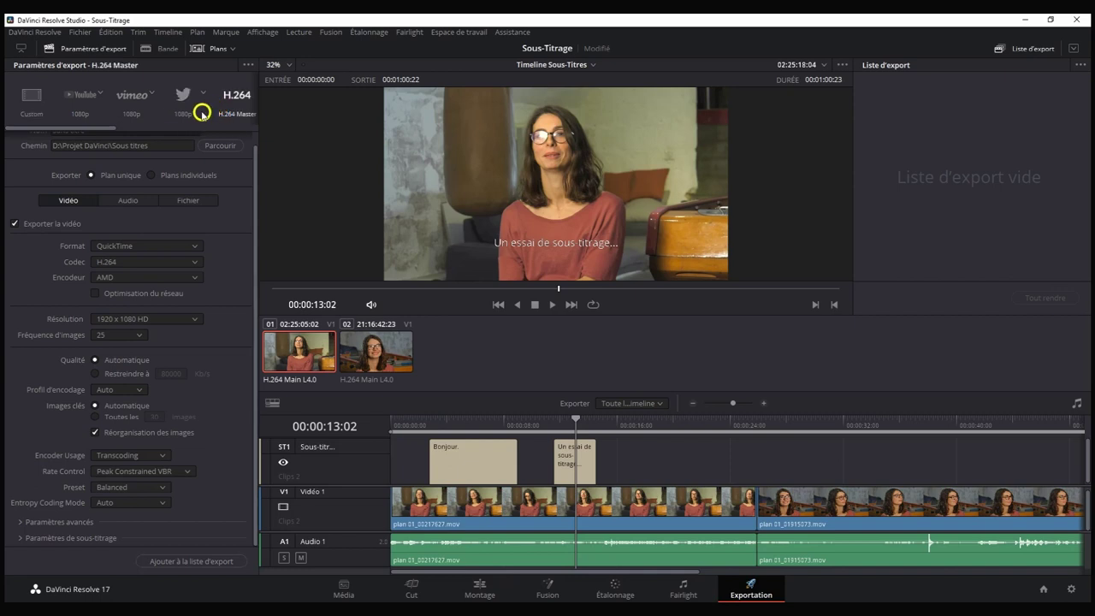
click(43, 102)
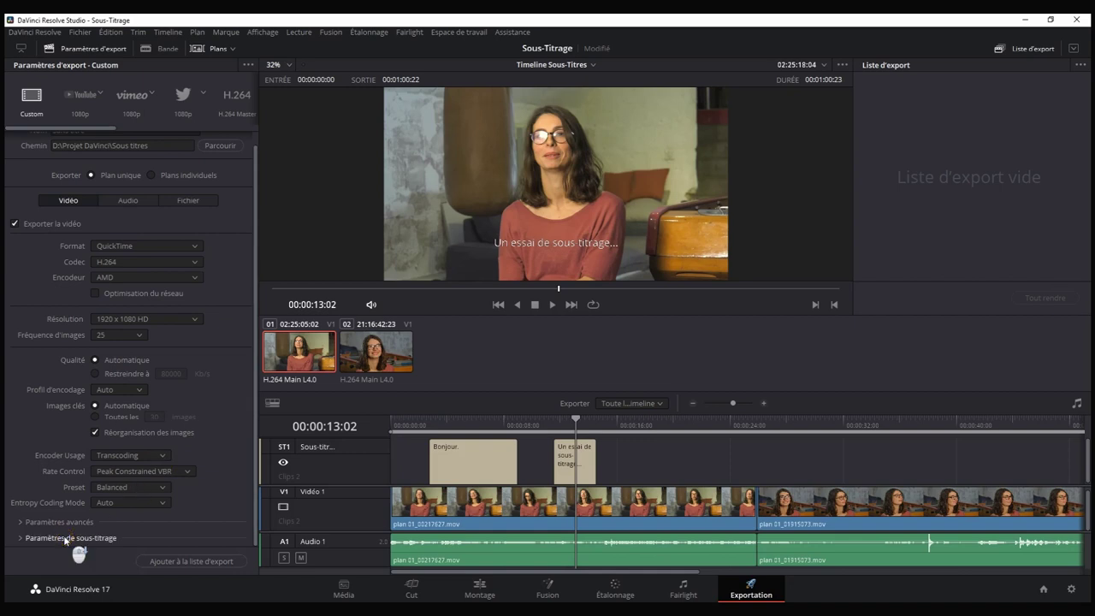
- Enable Export Subtitle and set its format to Separate File after trying burn-in and embedded
click(26, 537)
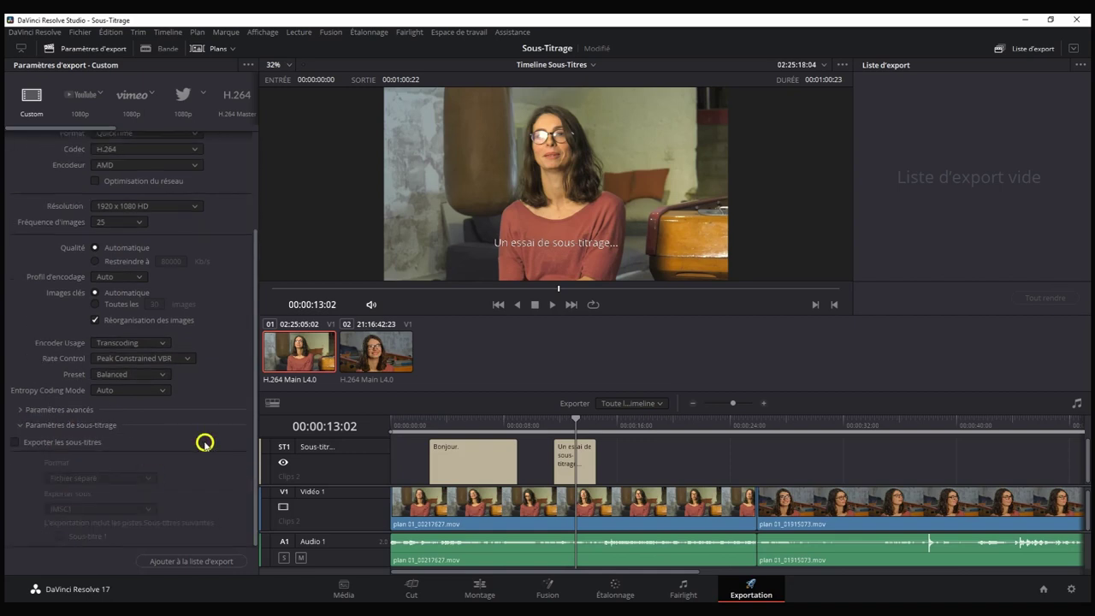
click(13, 443)
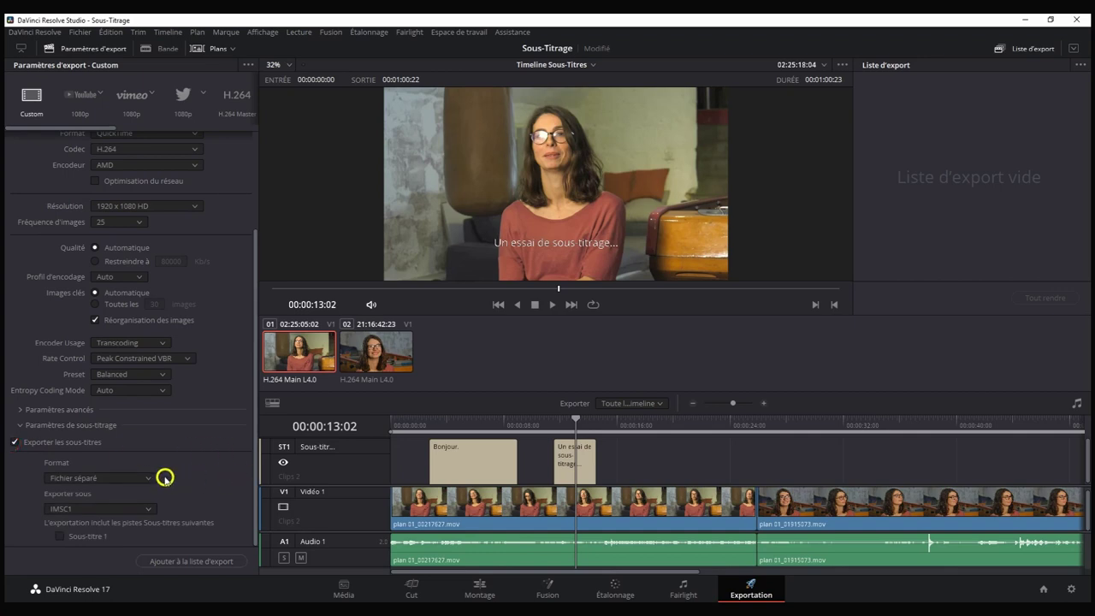
click(149, 478)
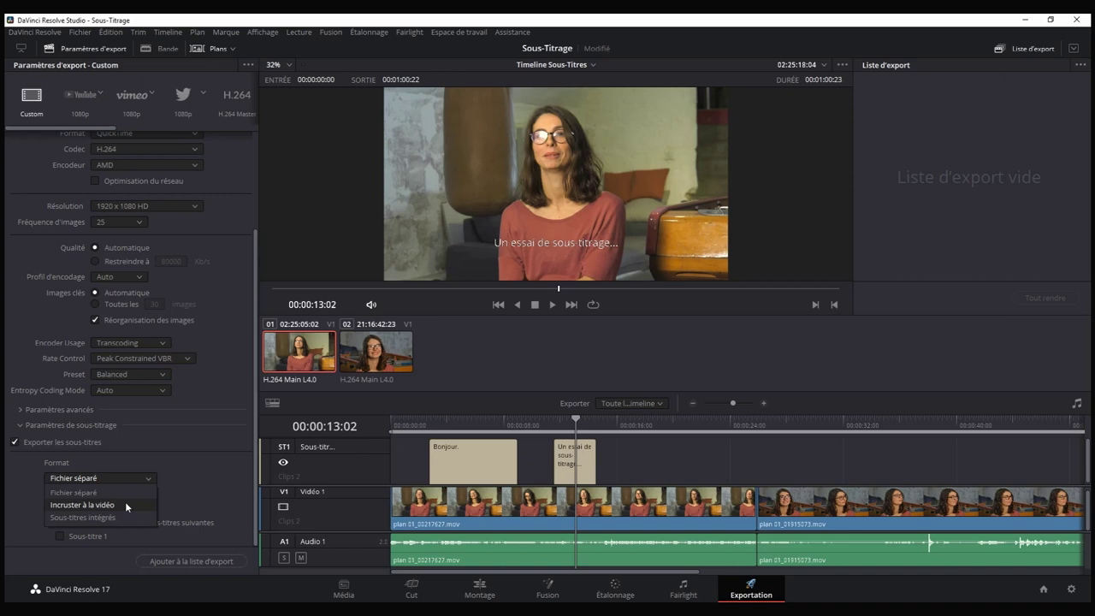
click(127, 506)
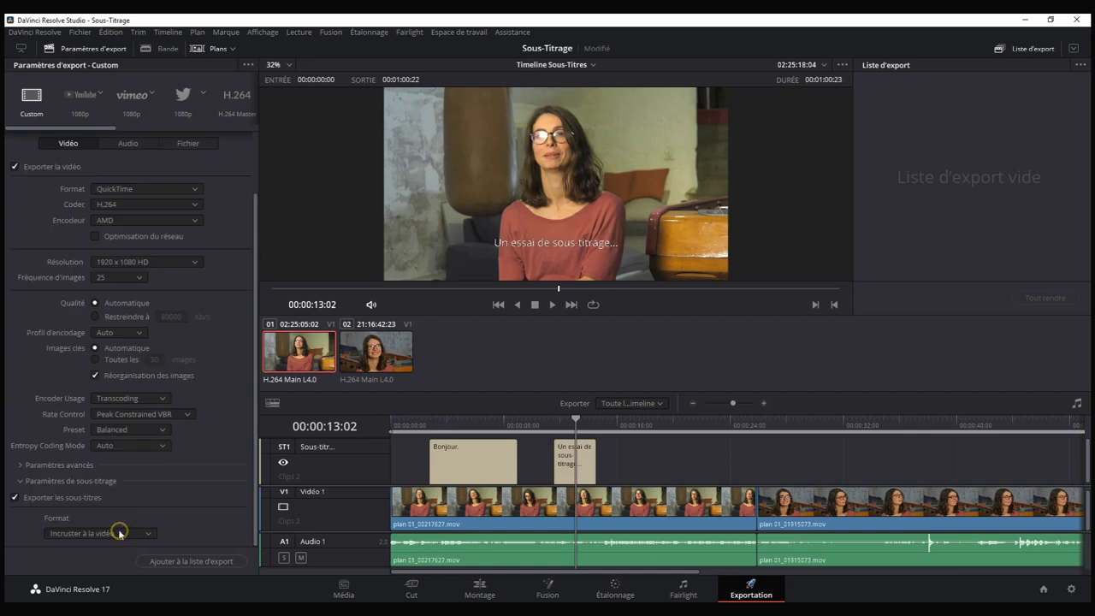
click(119, 532)
click(103, 572)
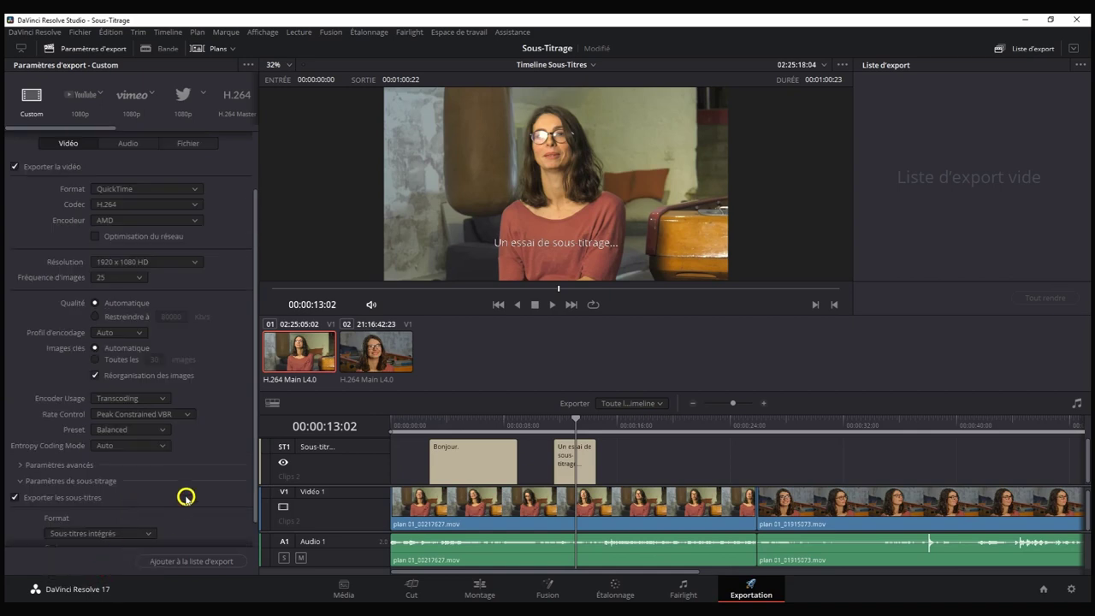
scroll(186, 497, down, 1)
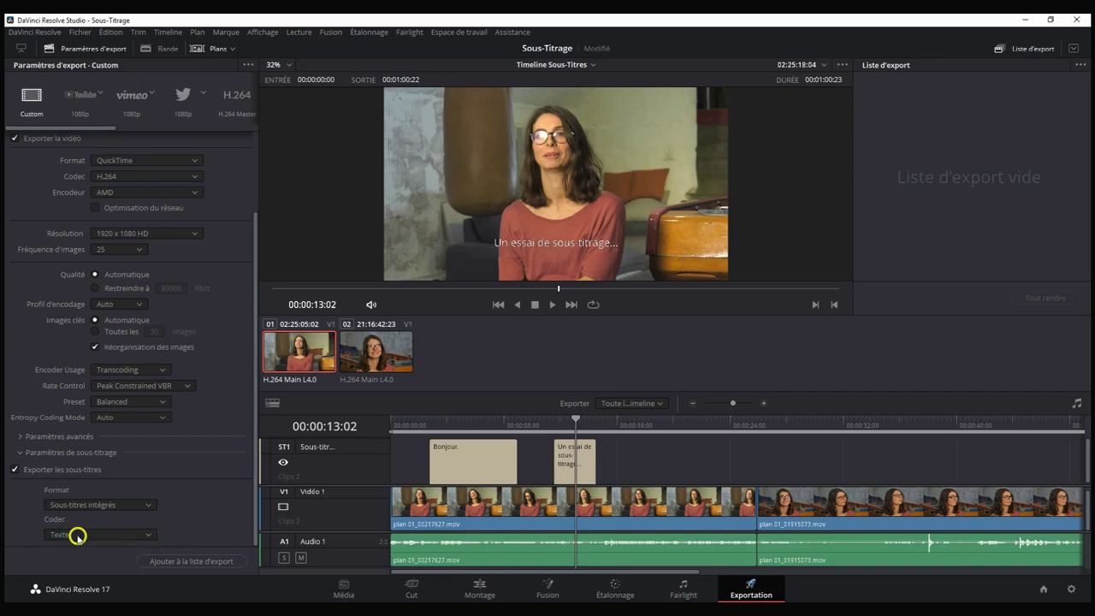
click(85, 505)
click(89, 521)
- Review the two timed entries in the exemple sous-titres SRT sample, then close Notepad
scroll(163, 508, down, 1)
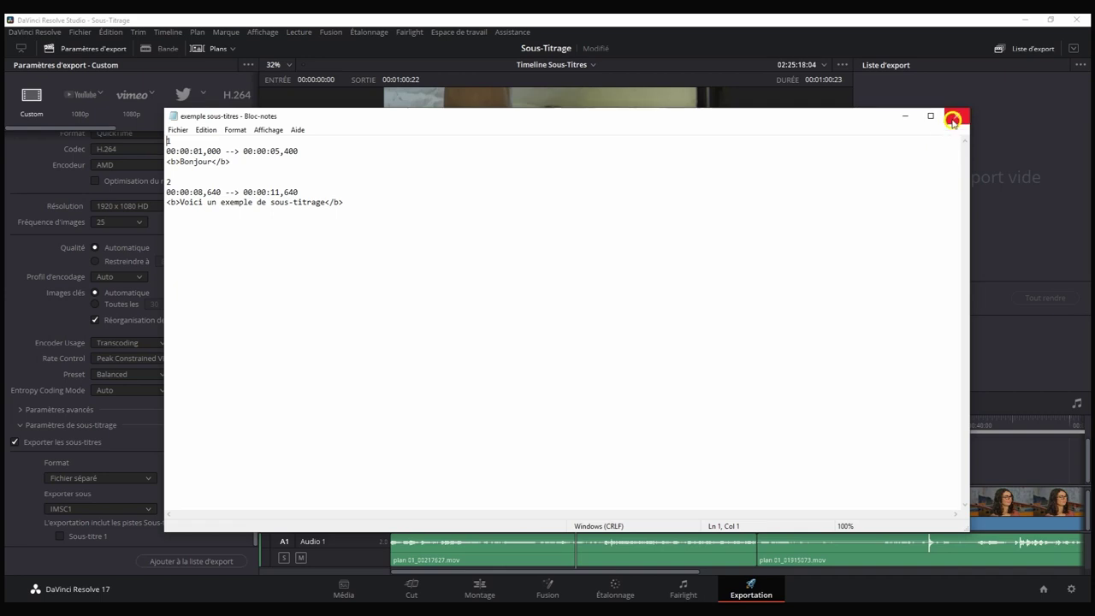
click(955, 116)
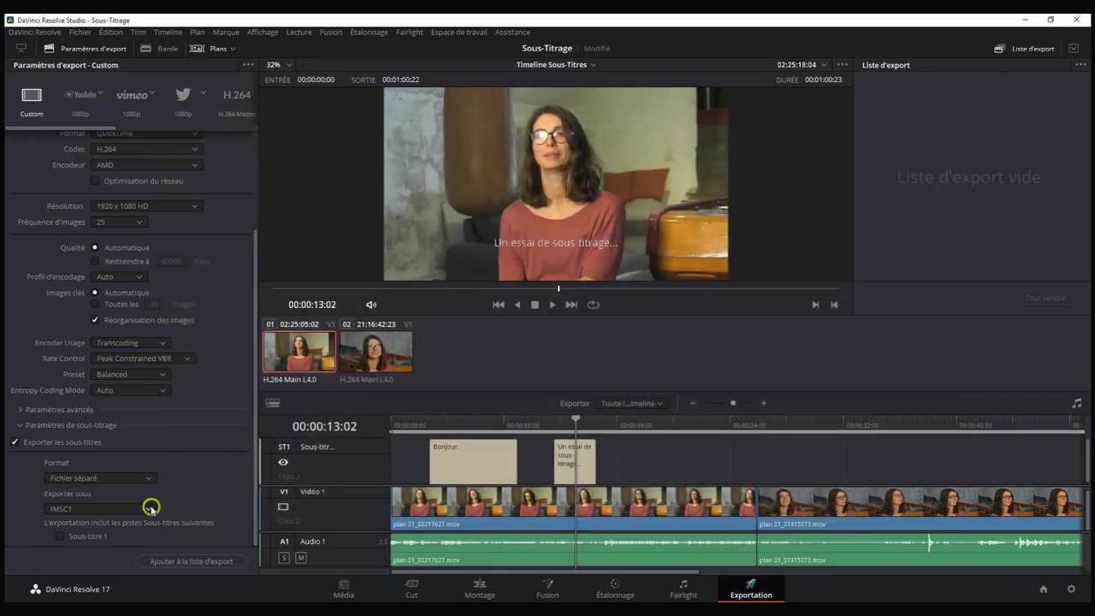
- Export subtitles as SRT with the Sous-titre 1 track and queue Timeline Sous-Titres as a render job
click(150, 508)
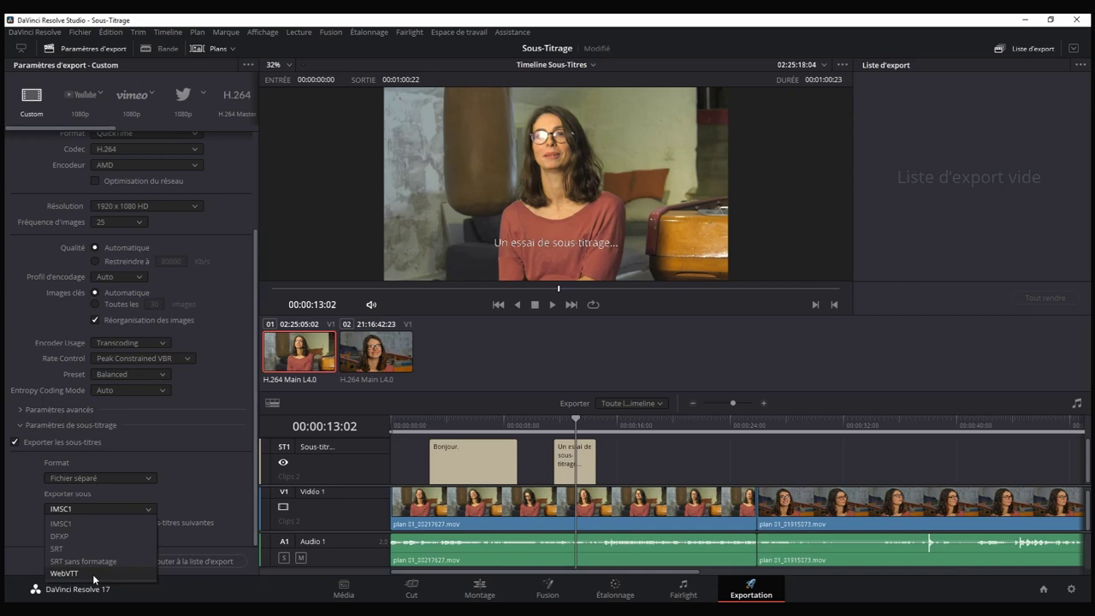
click(76, 547)
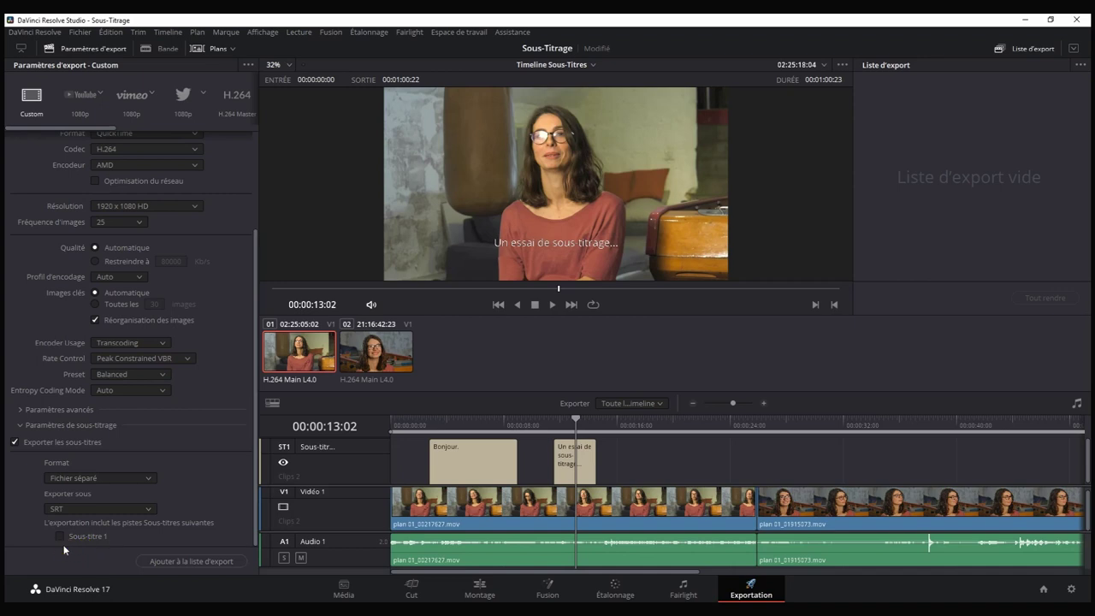
click(59, 538)
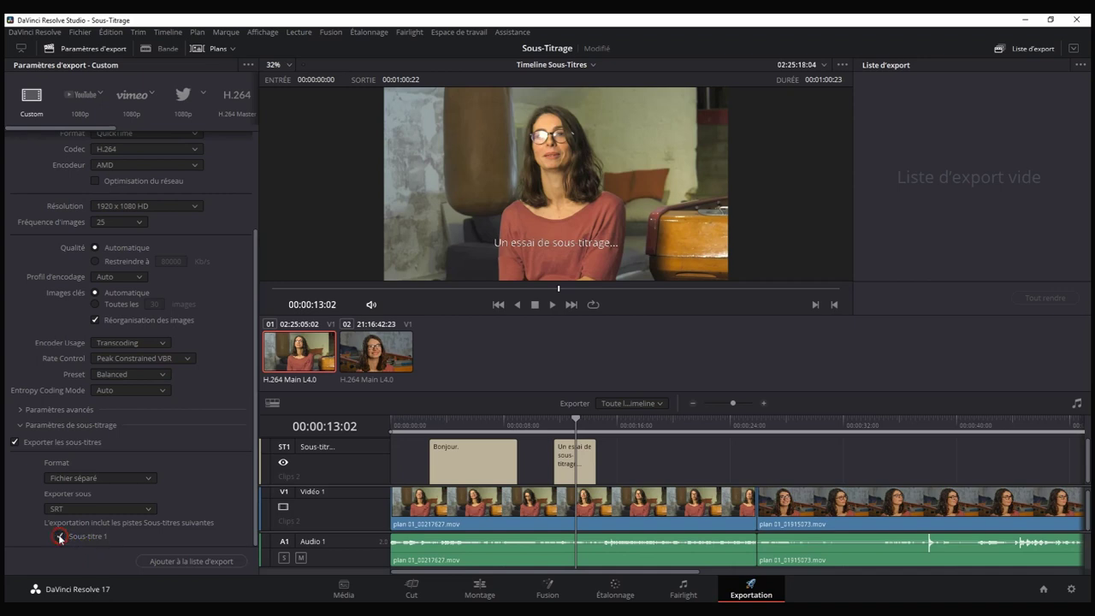
click(177, 562)
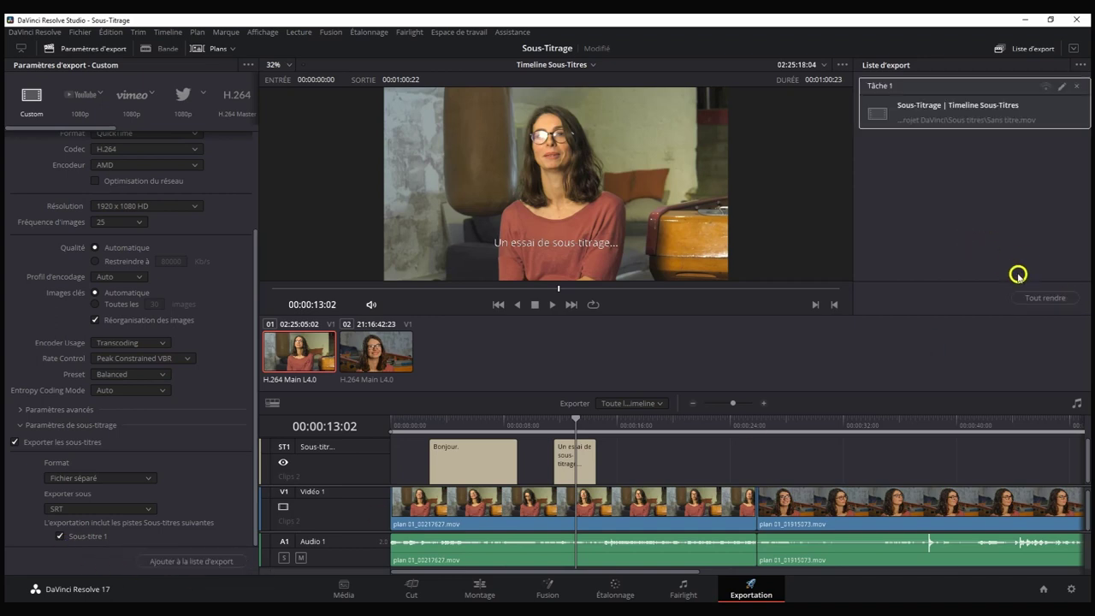
- Render all queued jobs to produce the Sans titre video and Sous-titre 1 file
click(1039, 298)
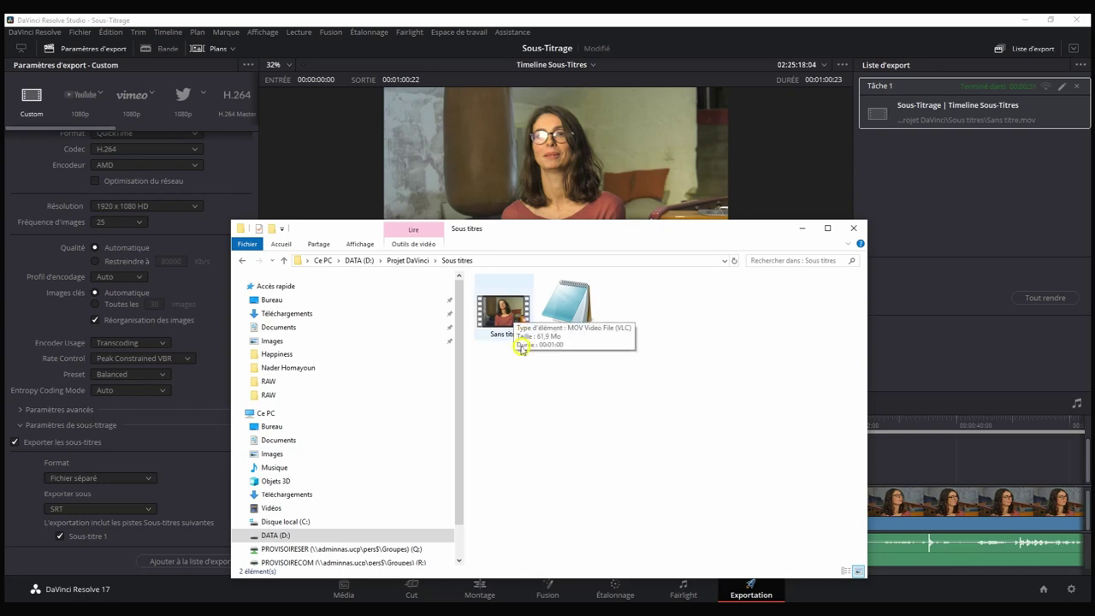
- Check the exported Sous-titre 1 SRT in Notepad, close it, and return to Resolve's Edit page
click(571, 314)
double_click(571, 315)
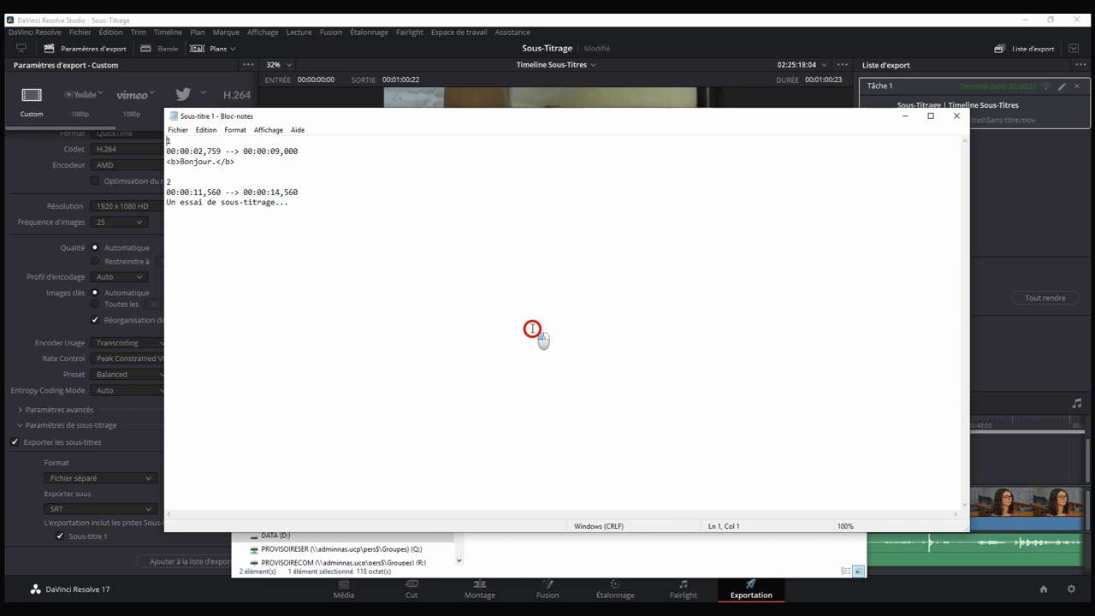
click(957, 116)
click(777, 30)
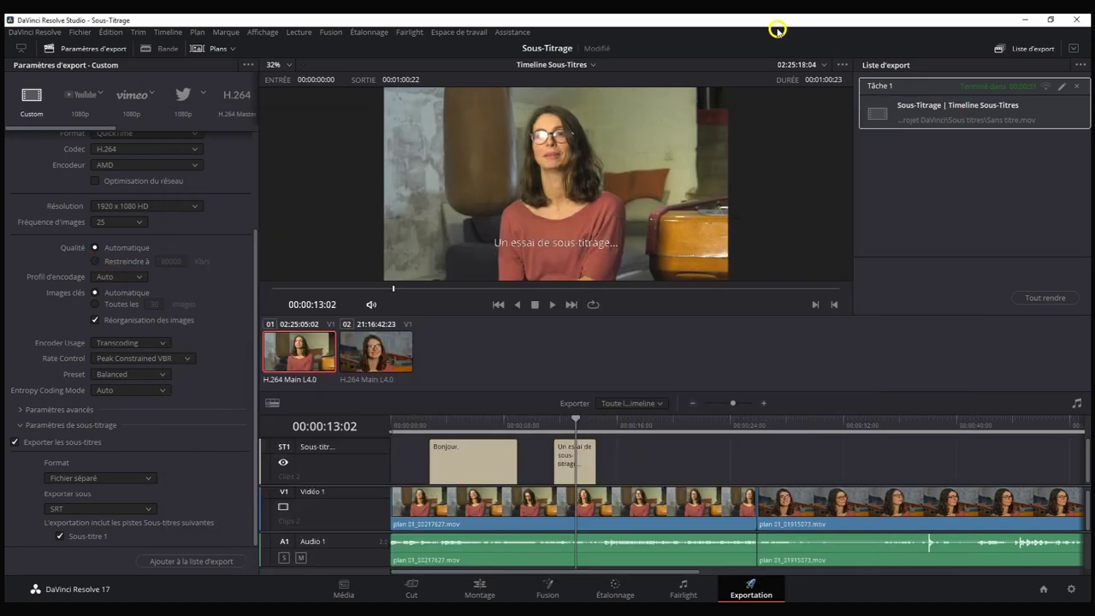
click(486, 585)
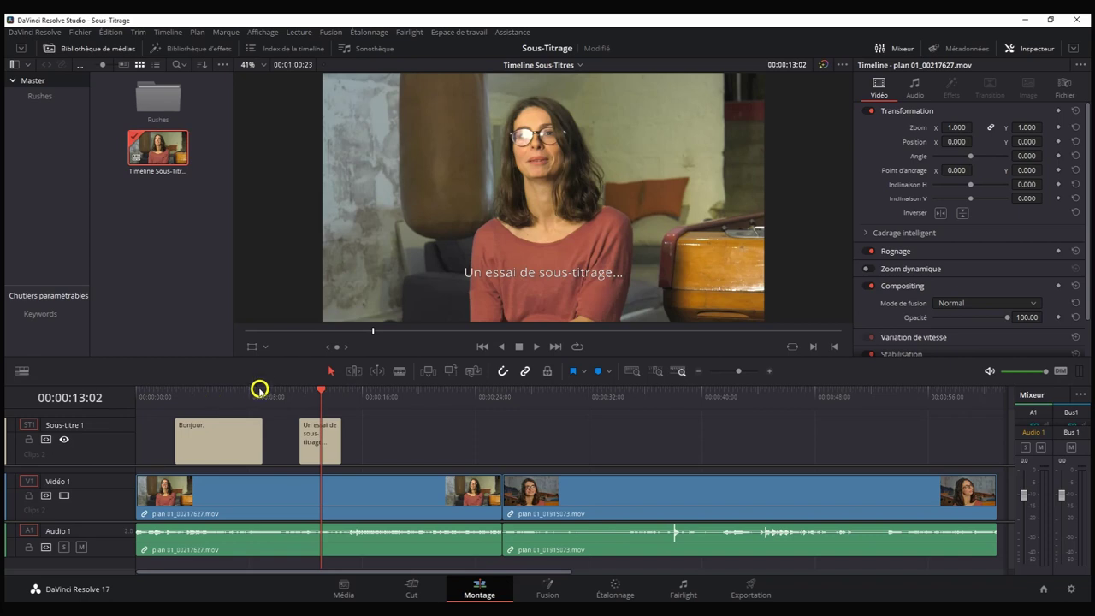
- Enlarge the timeline area and add a Sous-titre 2 track above Sous-titre 1
drag(274, 359, 265, 308)
right_click(103, 374)
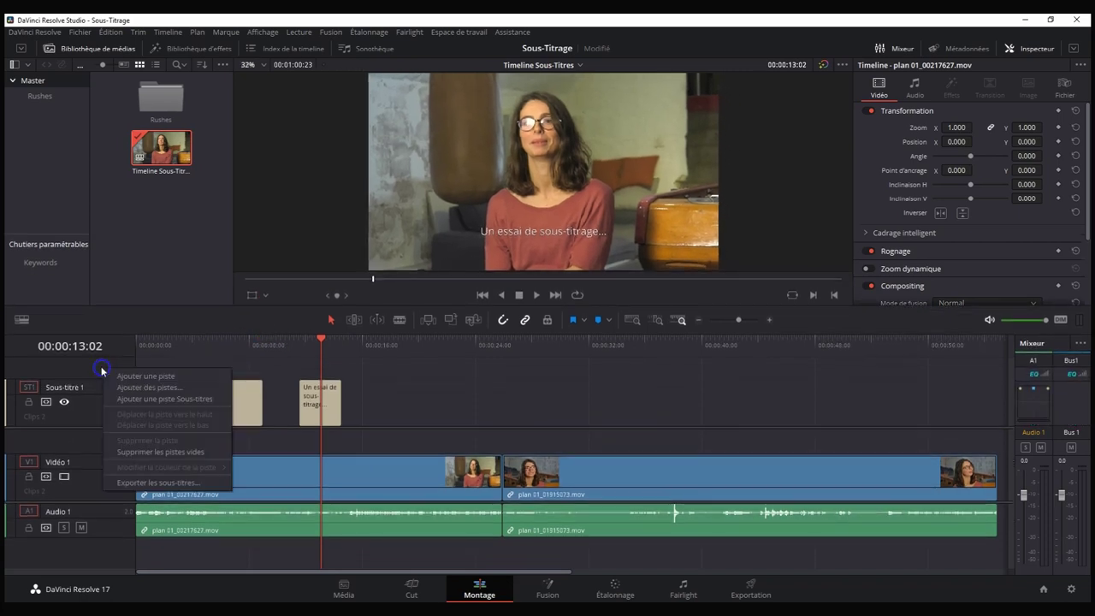
click(175, 401)
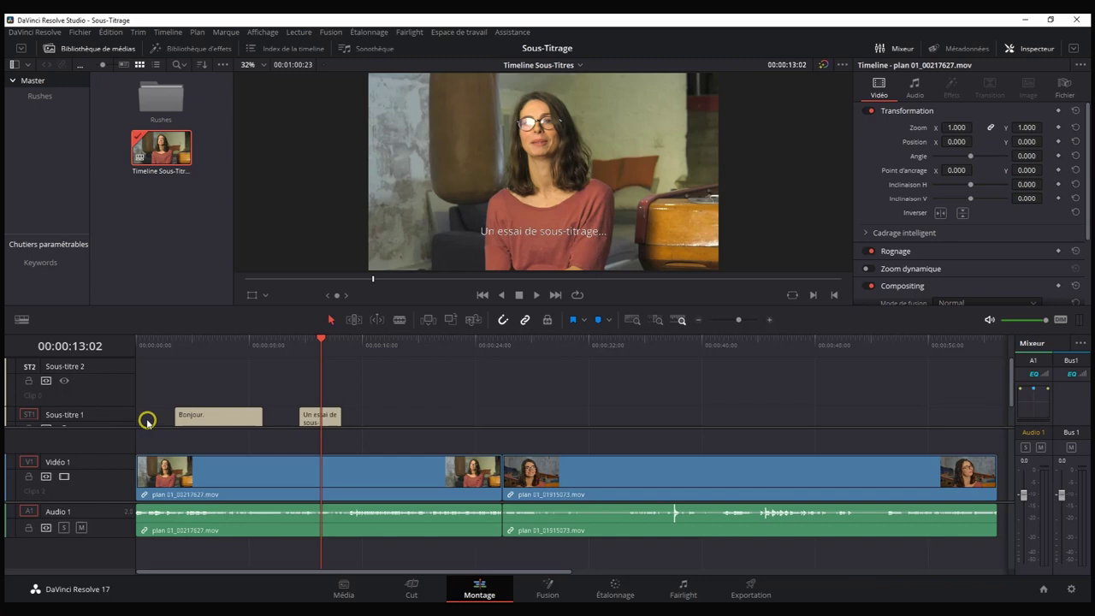
- Make Sous-titre 1 taller, toggle visibility back to Sous-titre 1, and go to the Deliver page
drag(110, 426, 115, 457)
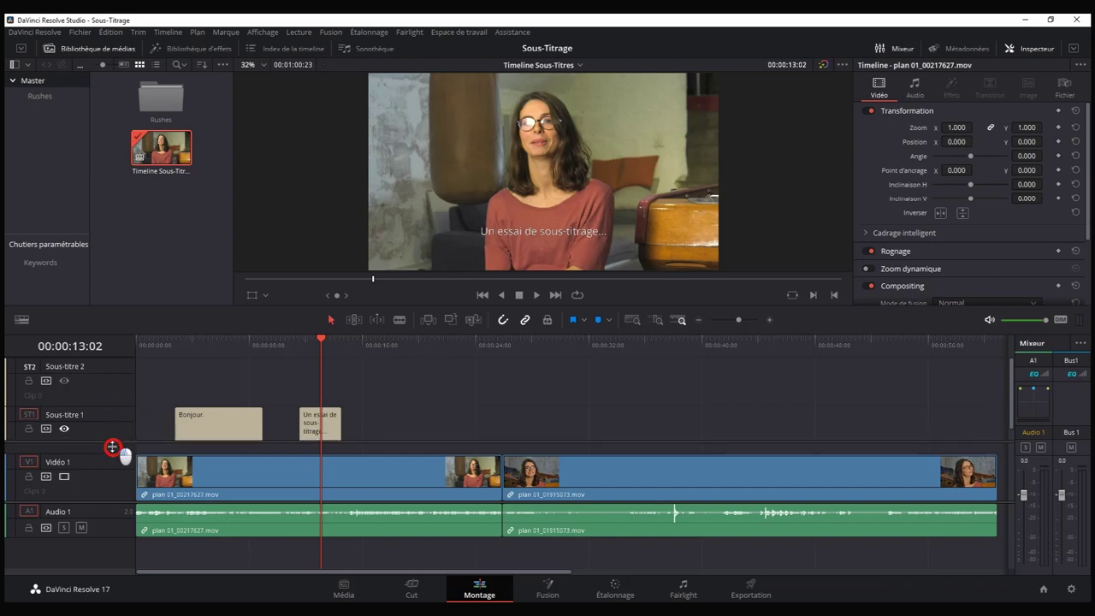
click(64, 387)
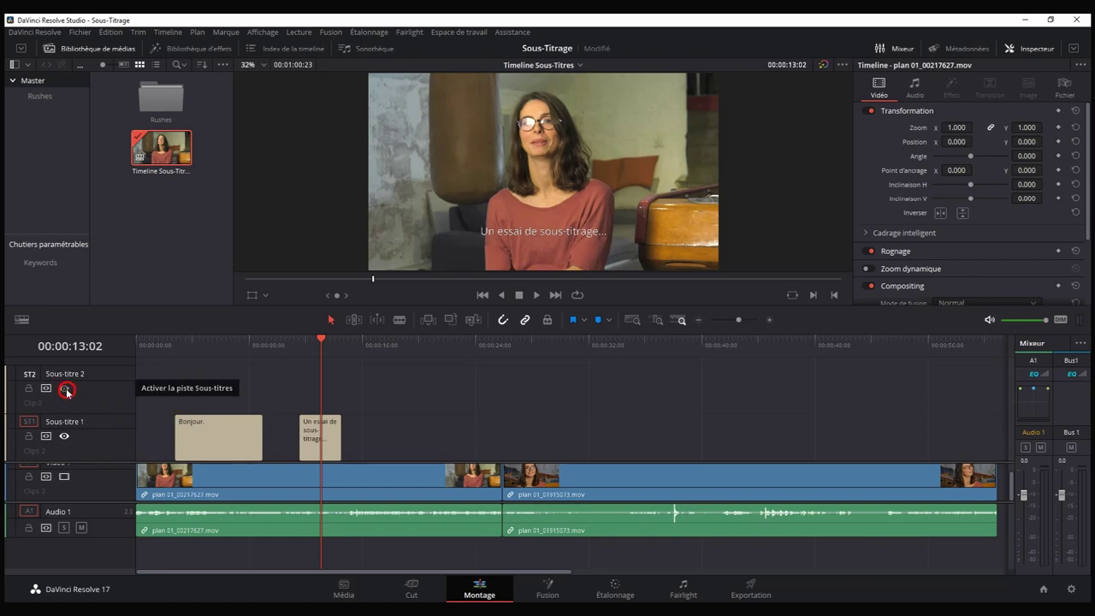
click(64, 436)
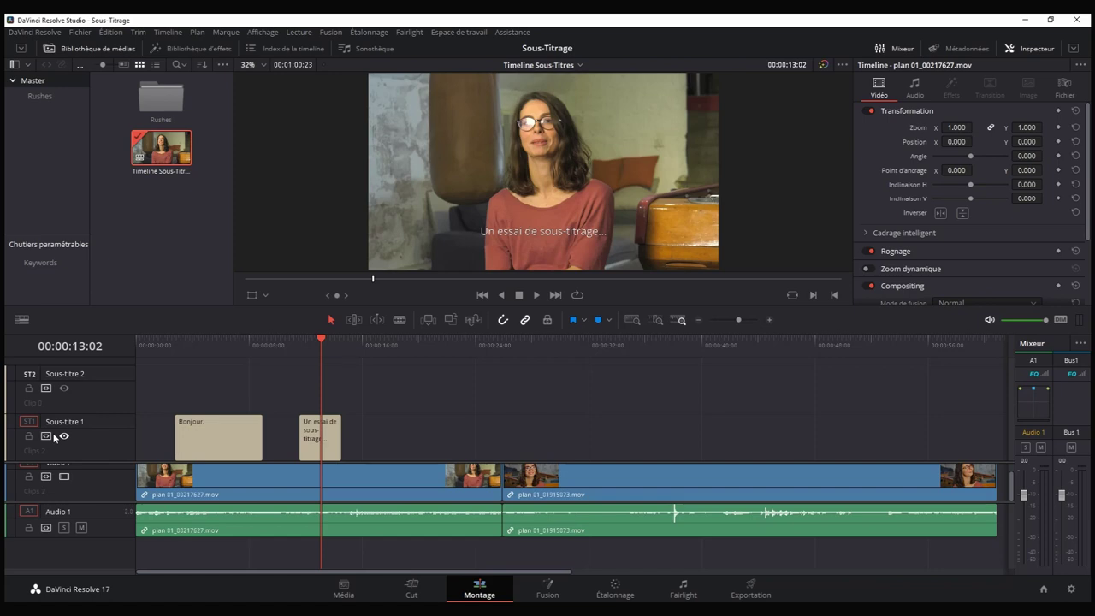
click(753, 587)
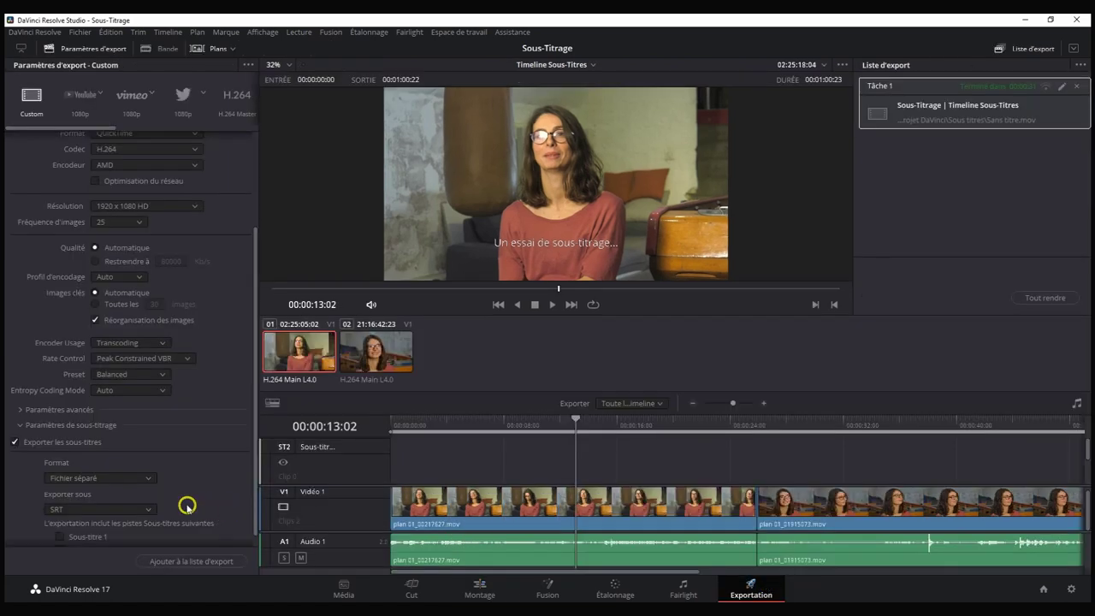
- Tick both Sous-titre 1 and Sous-titre 2 for subtitle export, then return to editing
scroll(186, 506, down, 2)
click(59, 523)
click(60, 537)
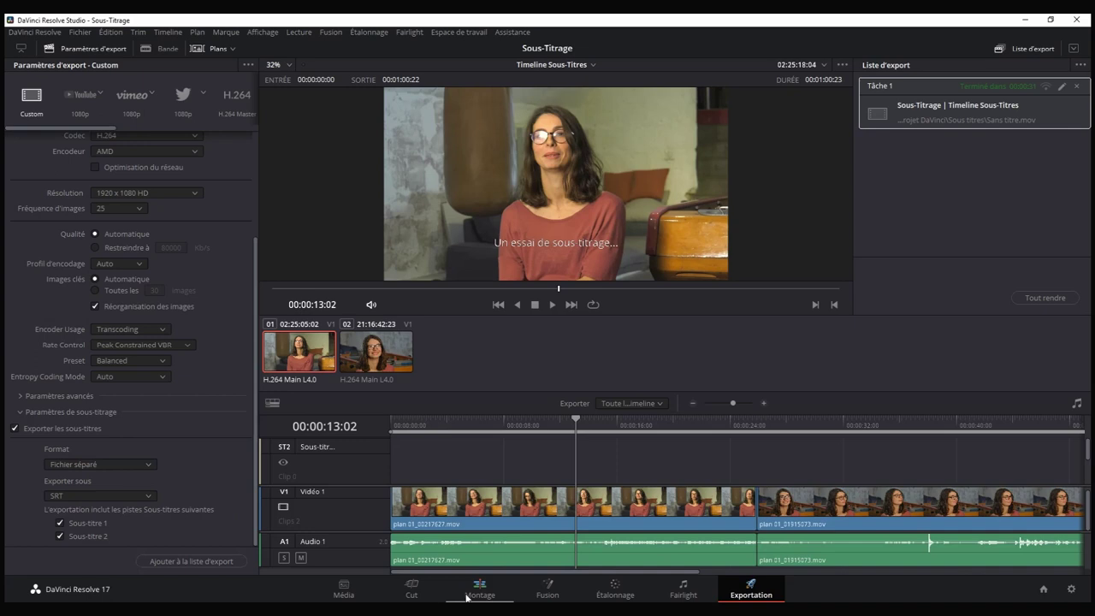
click(466, 598)
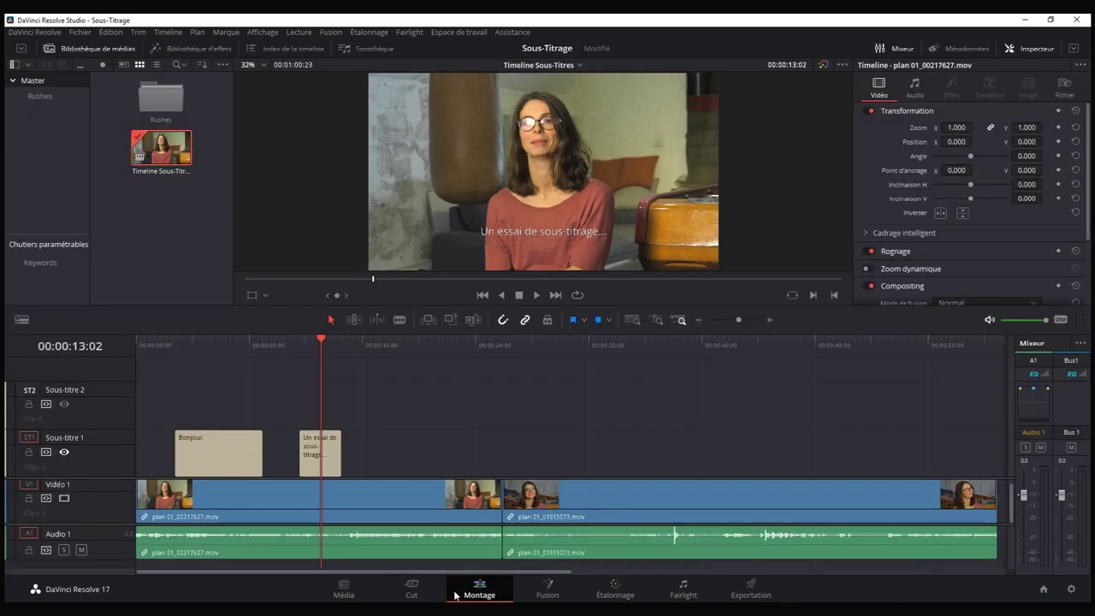
- Export the ST1 track's subtitles via Export Subtitle to an .srt file in Sous titres
right_click(94, 462)
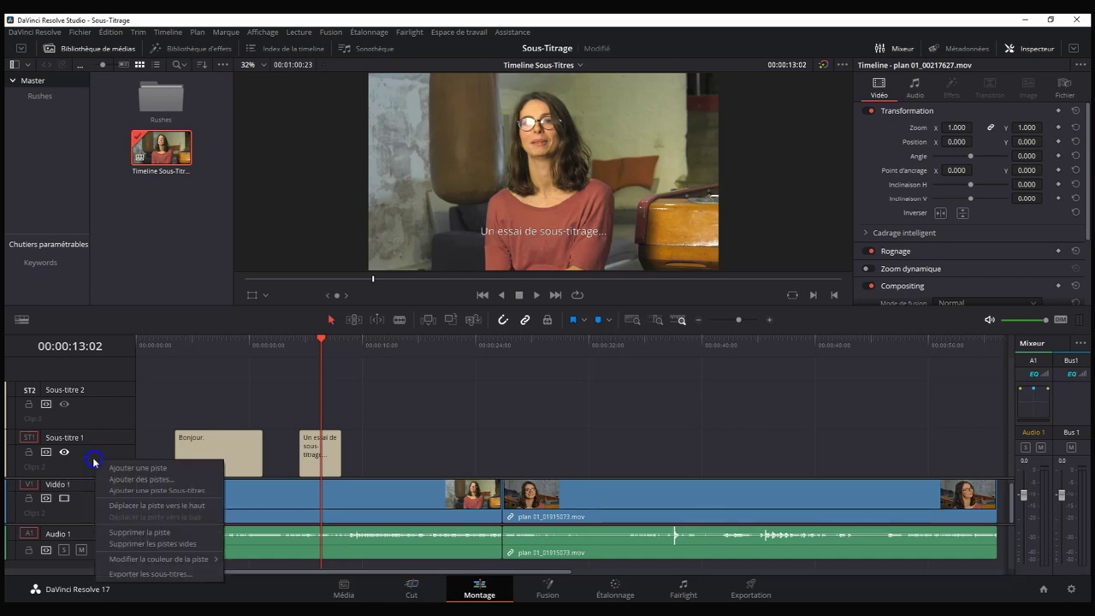
click(141, 575)
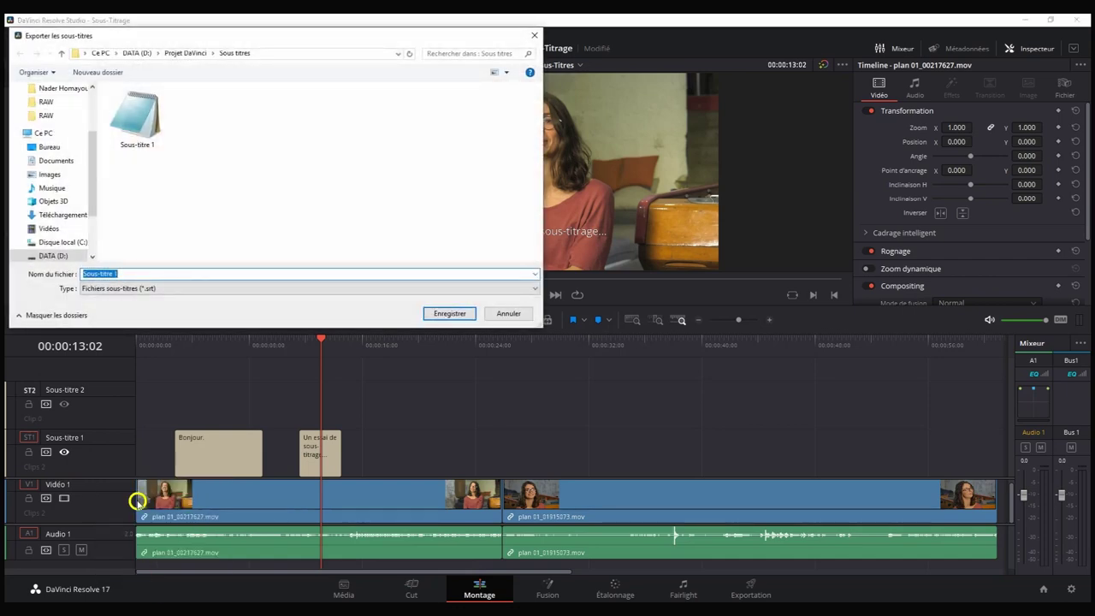
click(147, 275)
click(462, 313)
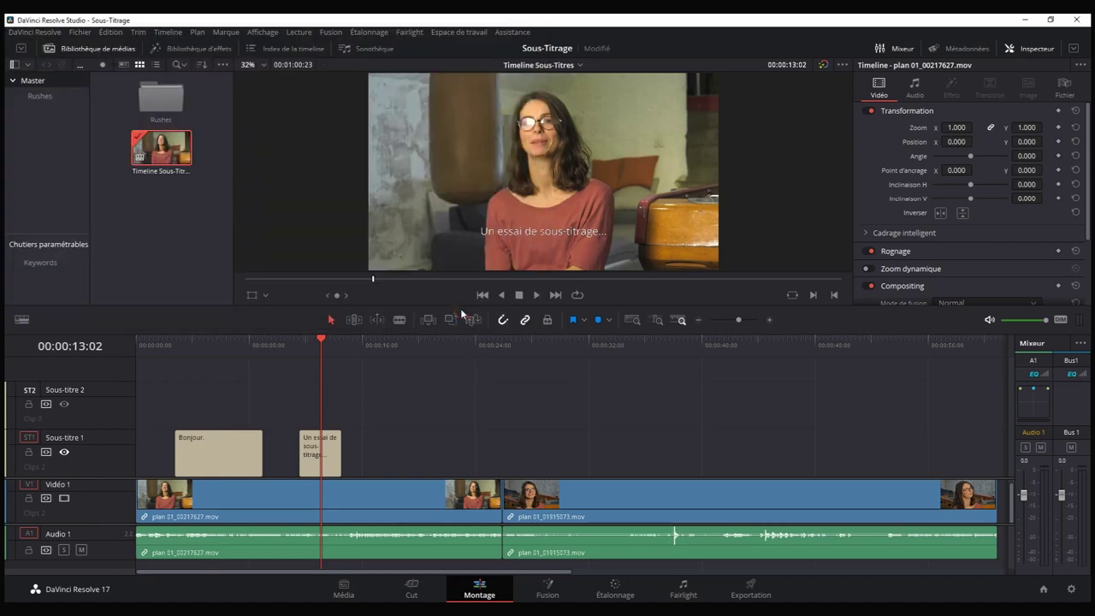